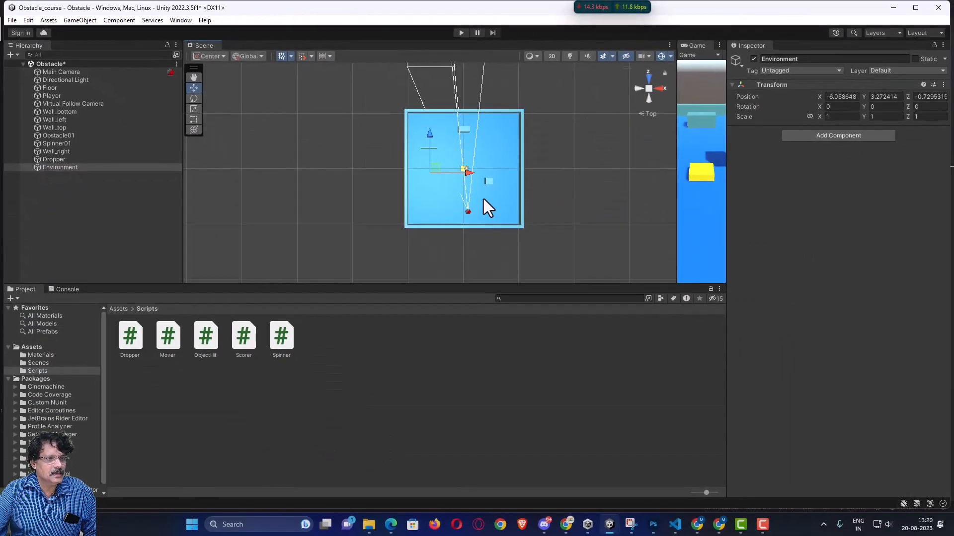
Step: Make the Floor object a child of the Environment object
alt+drag(410, 235, 411, 183)
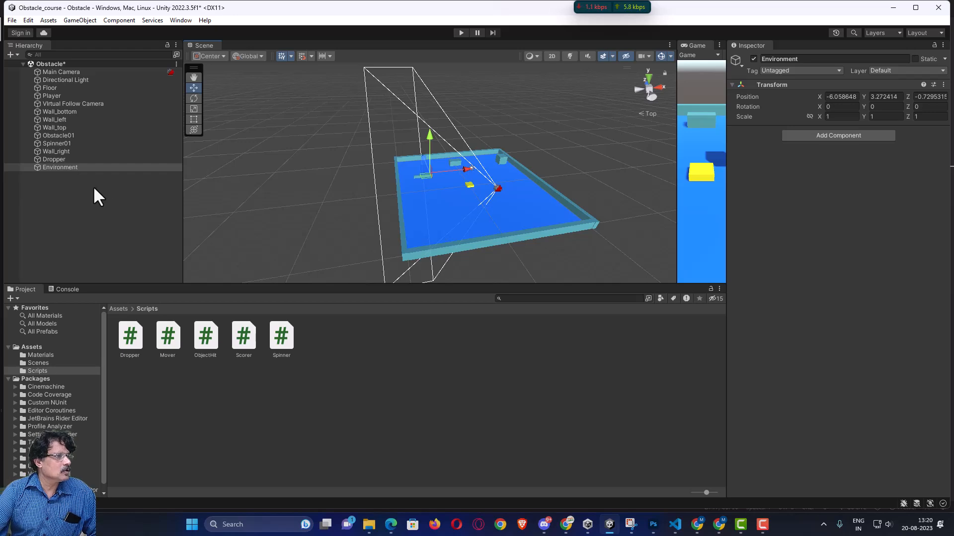
click(51, 88)
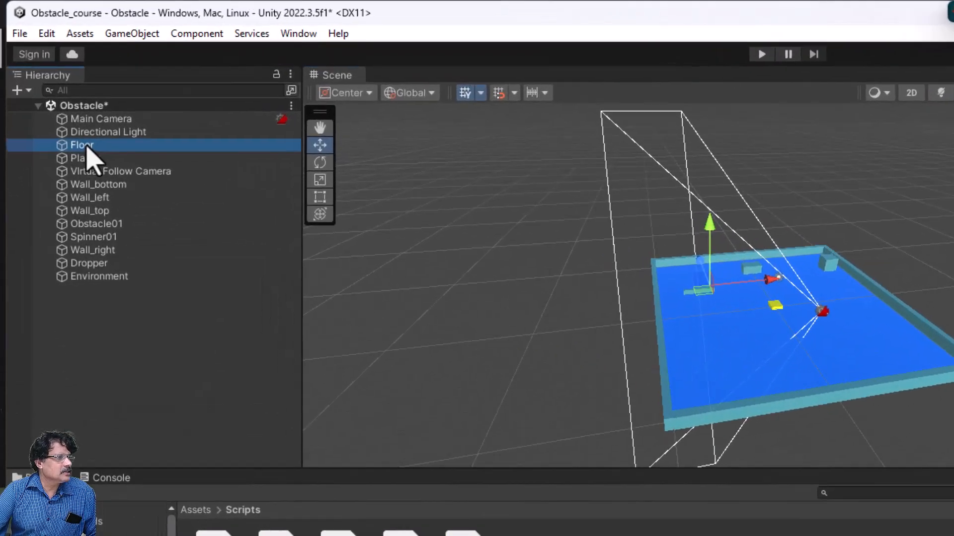
drag(87, 149, 125, 313)
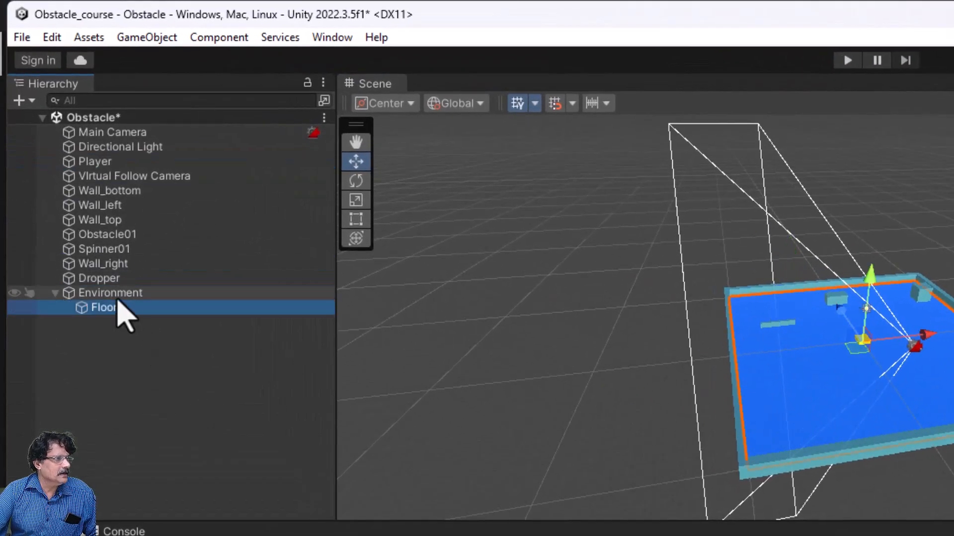
Step: Make Wall_bottom, Wall_left, Wall_top and Wall_right children of the Environment object
click(111, 191)
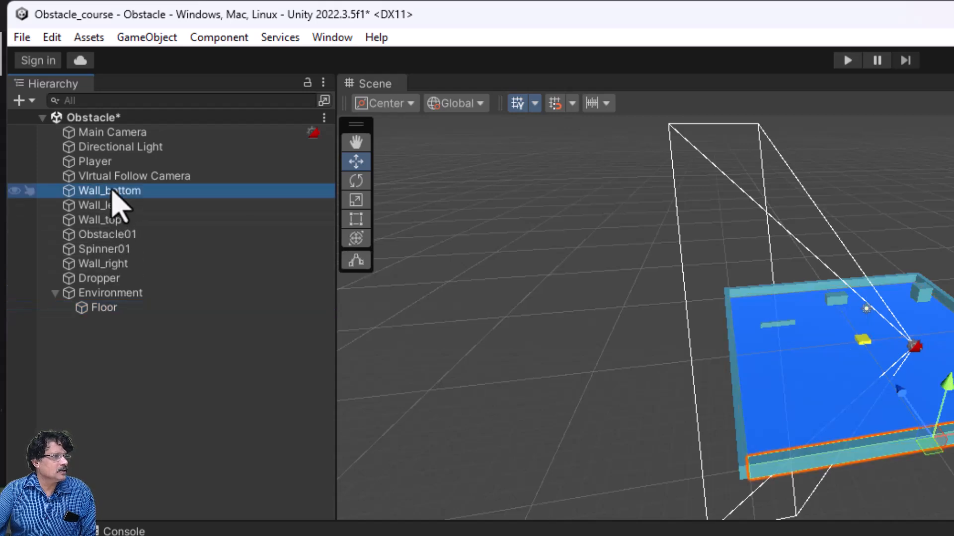
shift+click(111, 206)
ctrl+click(110, 222)
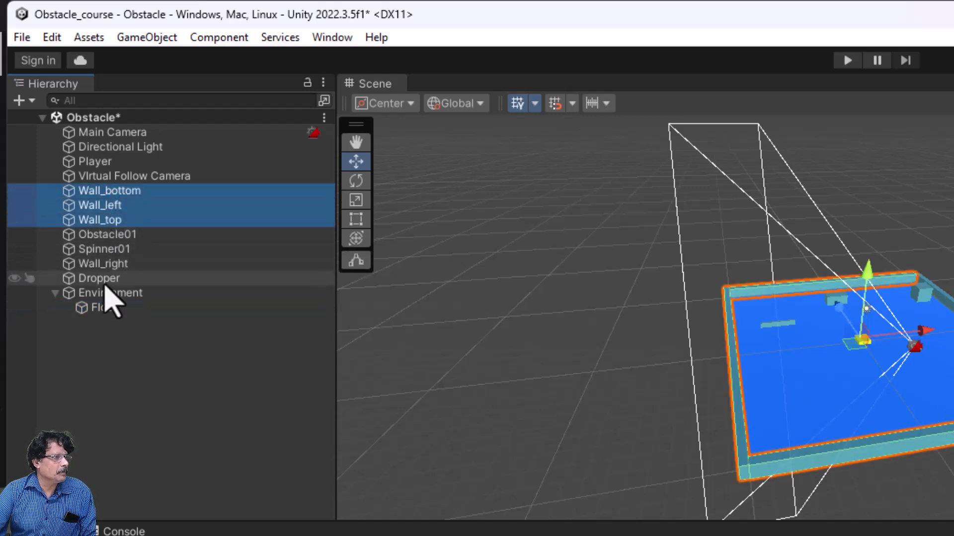
ctrl+click(107, 266)
drag(75, 268, 96, 314)
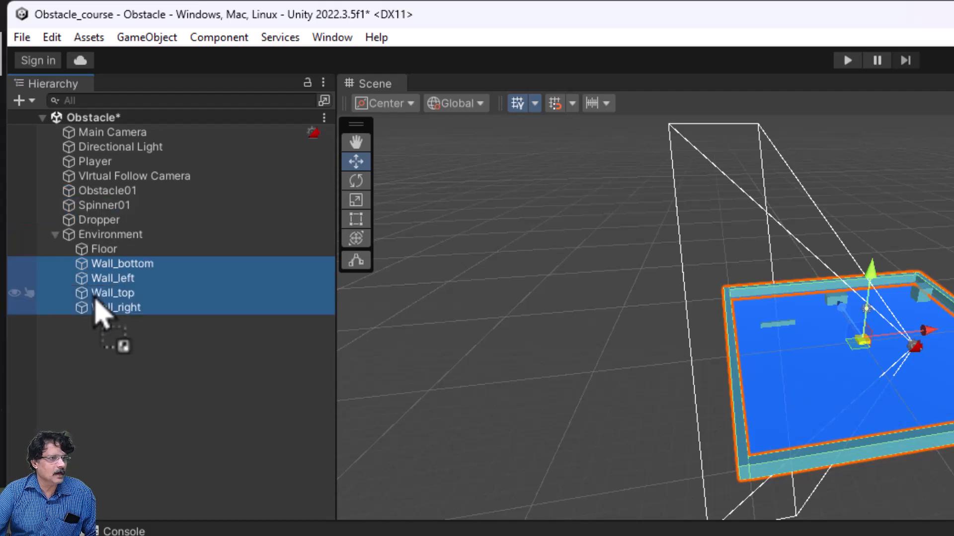
click(121, 235)
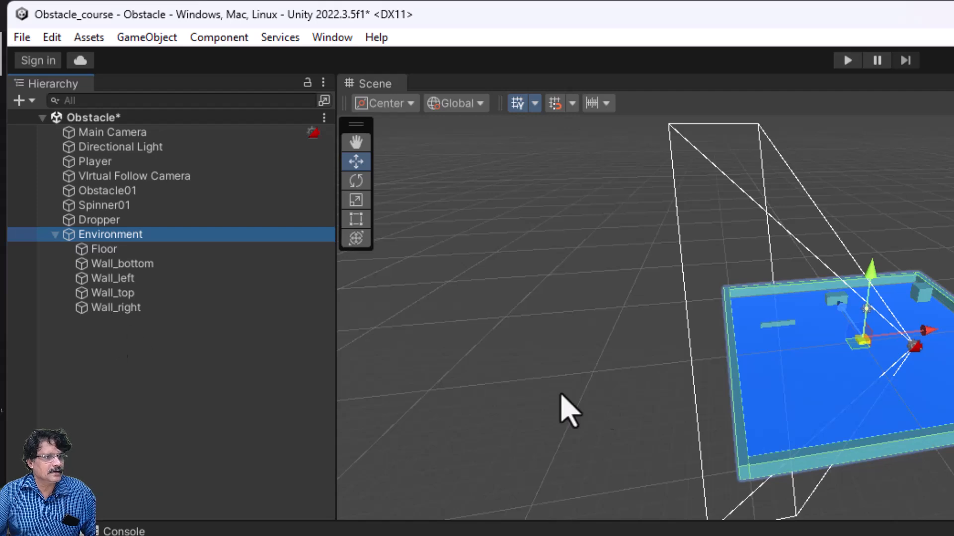
Step: Duplicate Wall_left and set the copy's Y scale to 6
click(132, 280)
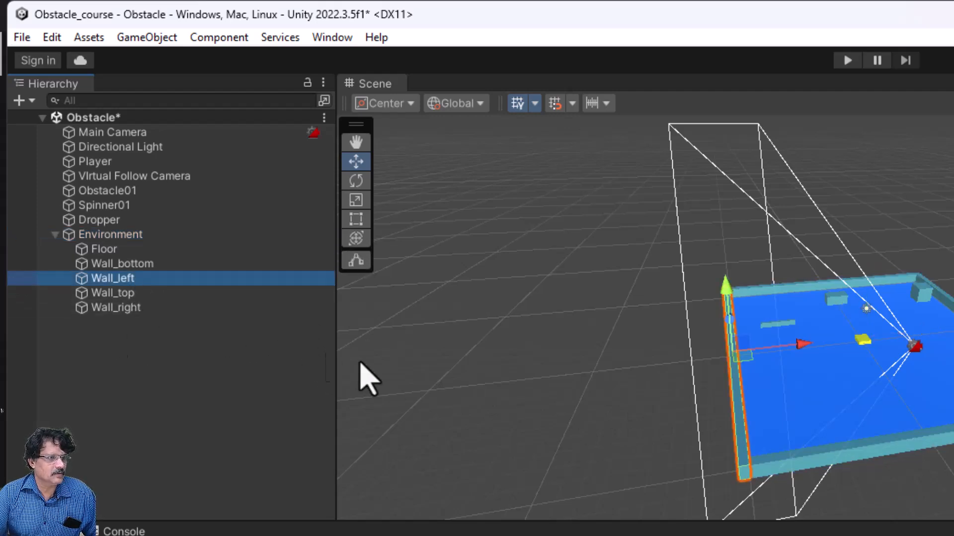
middle_drag(608, 437, 549, 386)
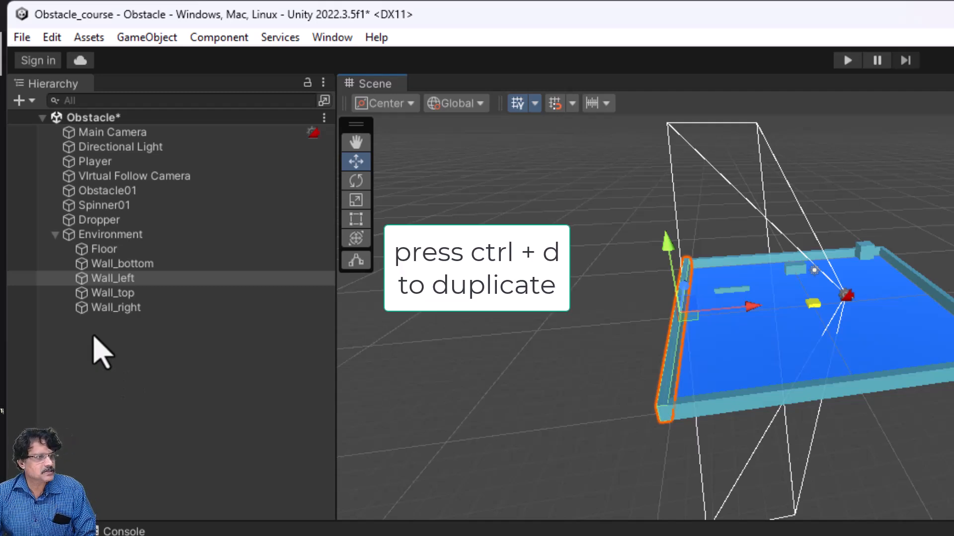
key(ctrl+d)
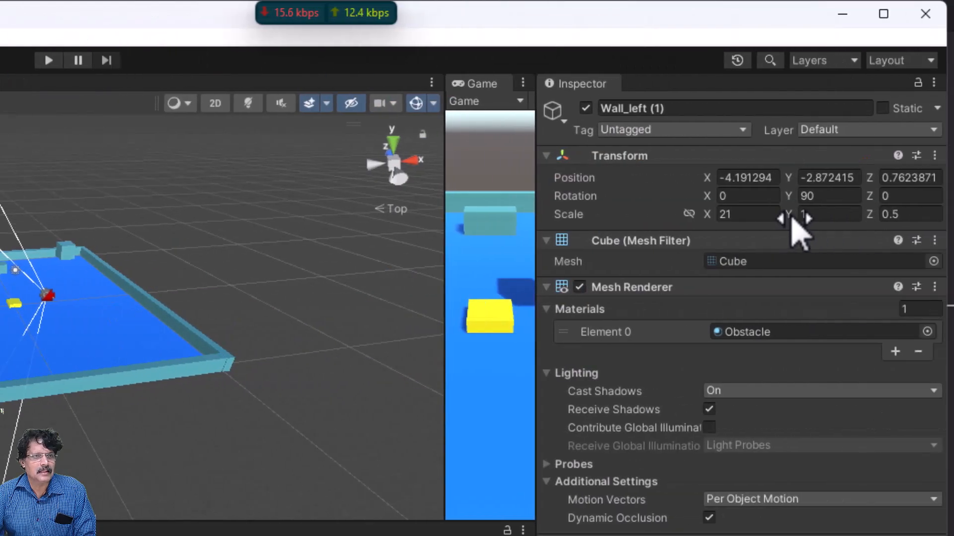
drag(794, 218, 908, 223)
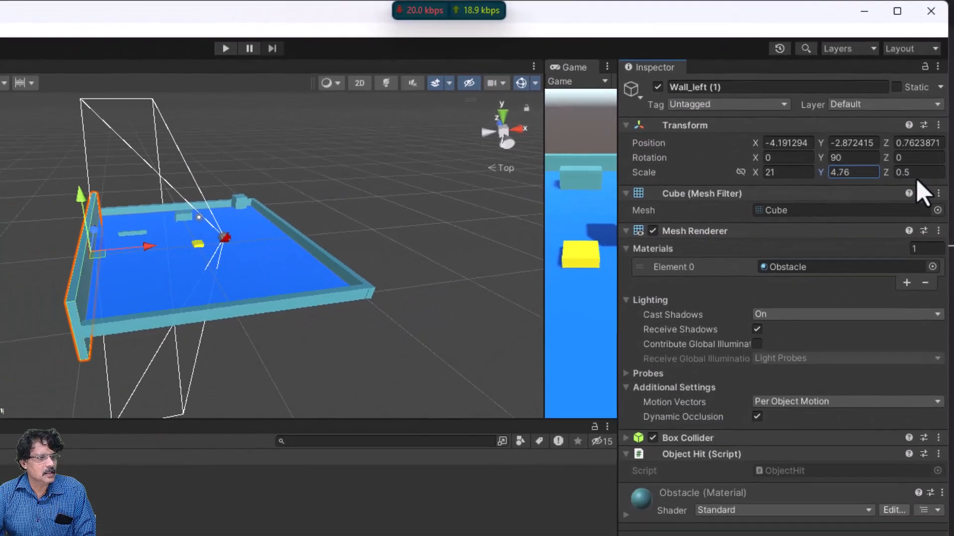
drag(917, 179, 933, 179)
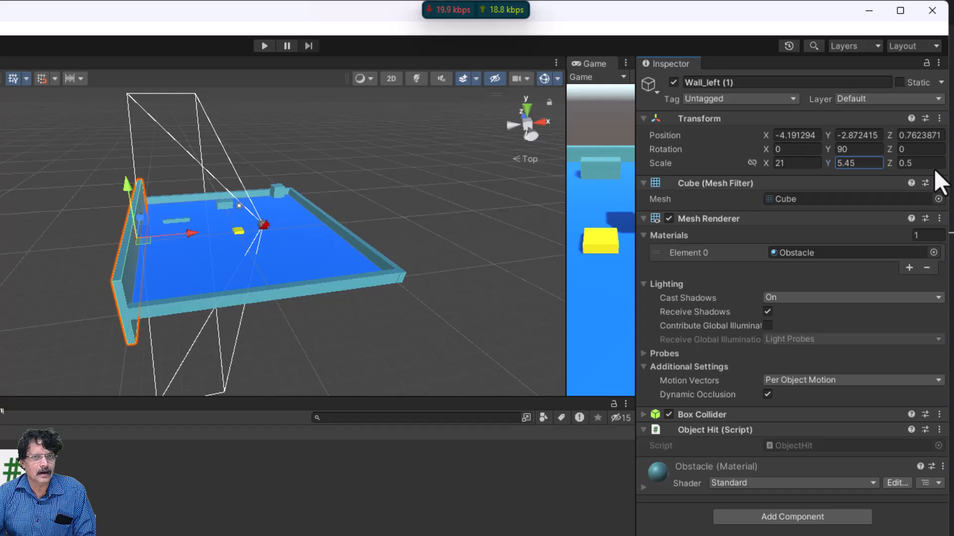
drag(869, 175, 801, 168)
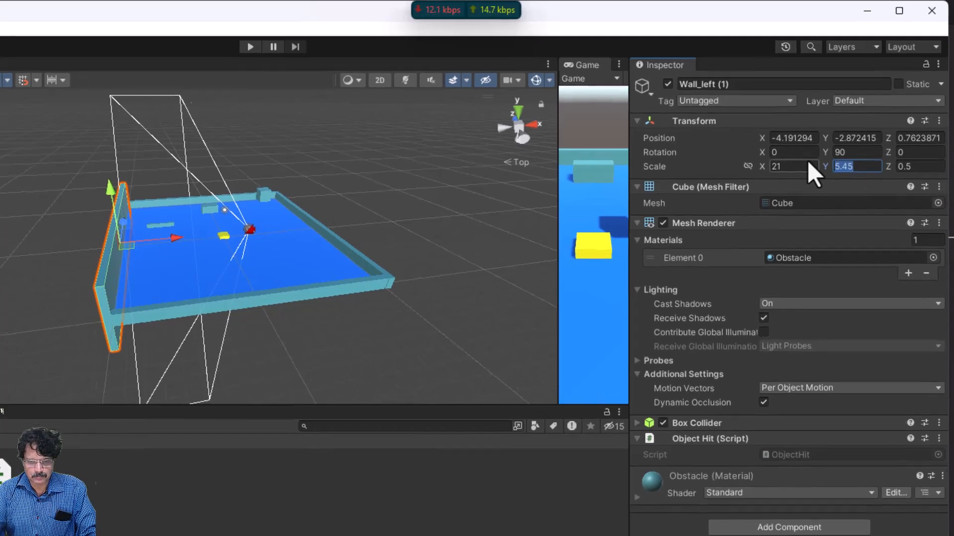
text(5)
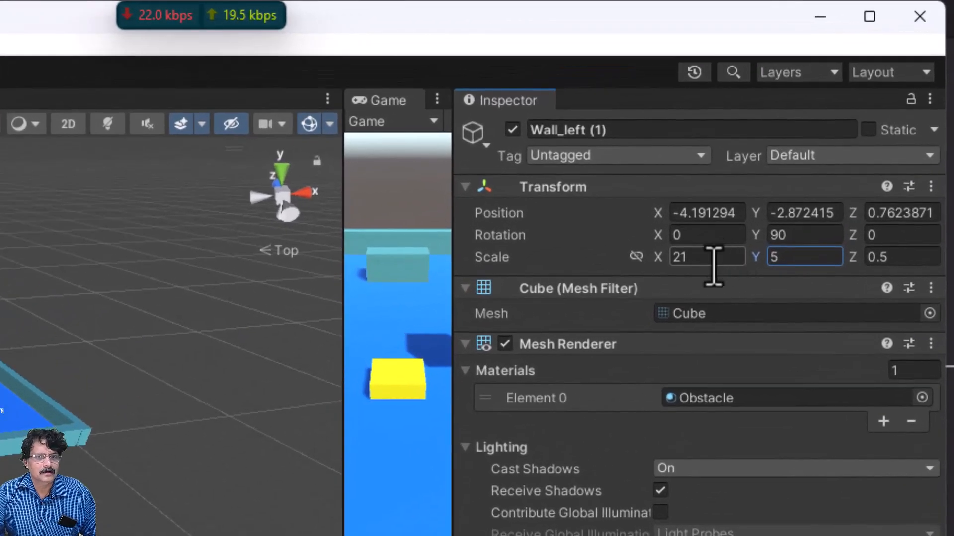
drag(798, 262, 714, 259)
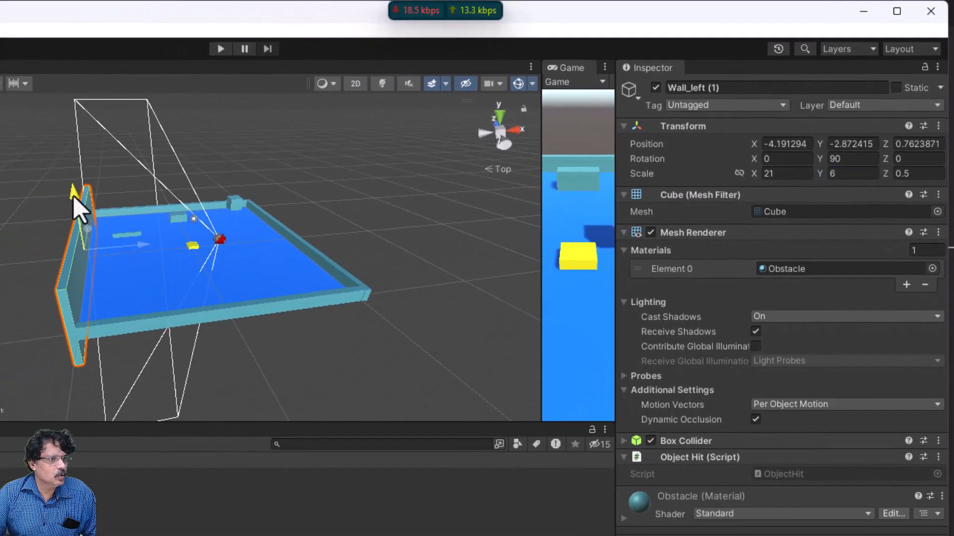
Step: Raise the duplicated wall vertically to a Y position of about -0.19
drag(73, 196, 68, 166)
middle_drag(229, 328, 167, 343)
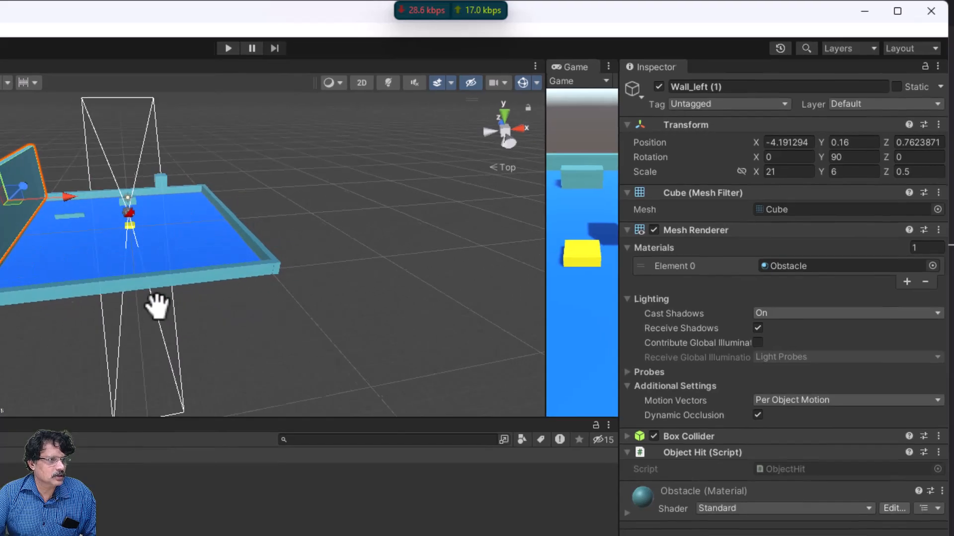
middle_drag(274, 297, 373, 245)
drag(242, 103, 242, 107)
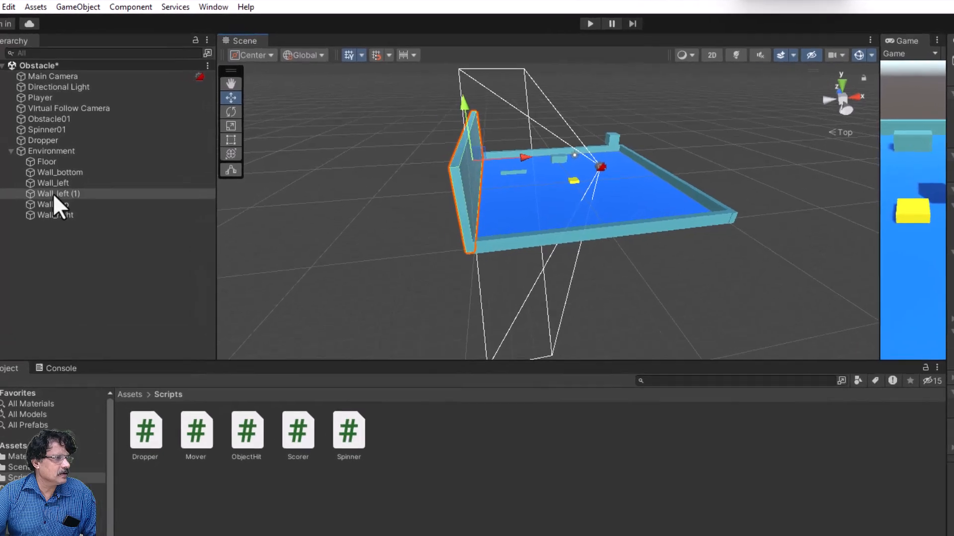
Step: Rename the duplicated wall to Ramp01
right_click(49, 176)
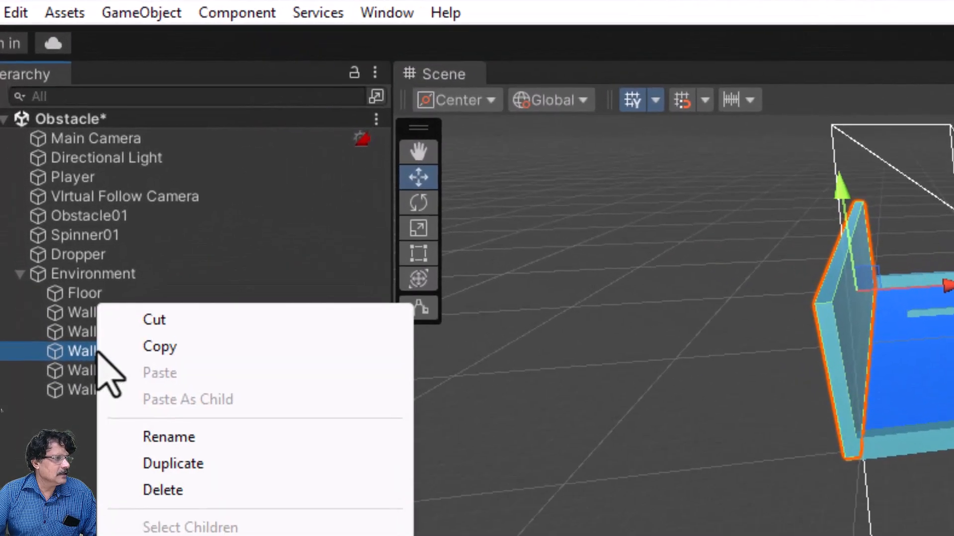
click(164, 437)
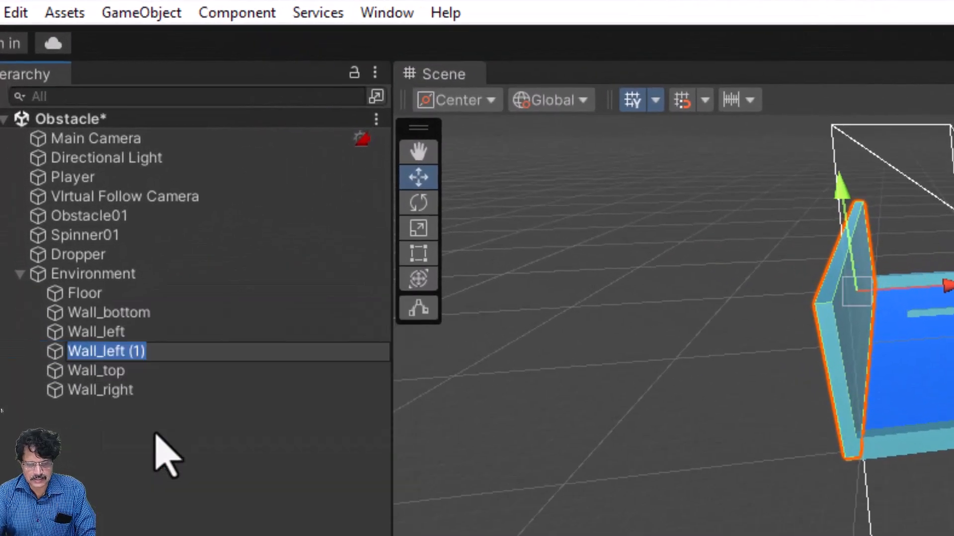
text(Ramp01)
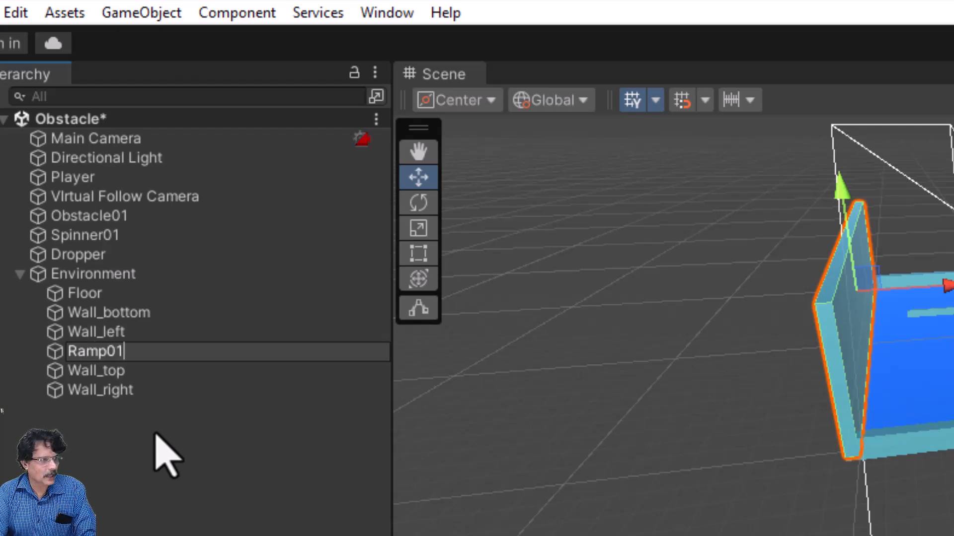
key(Return)
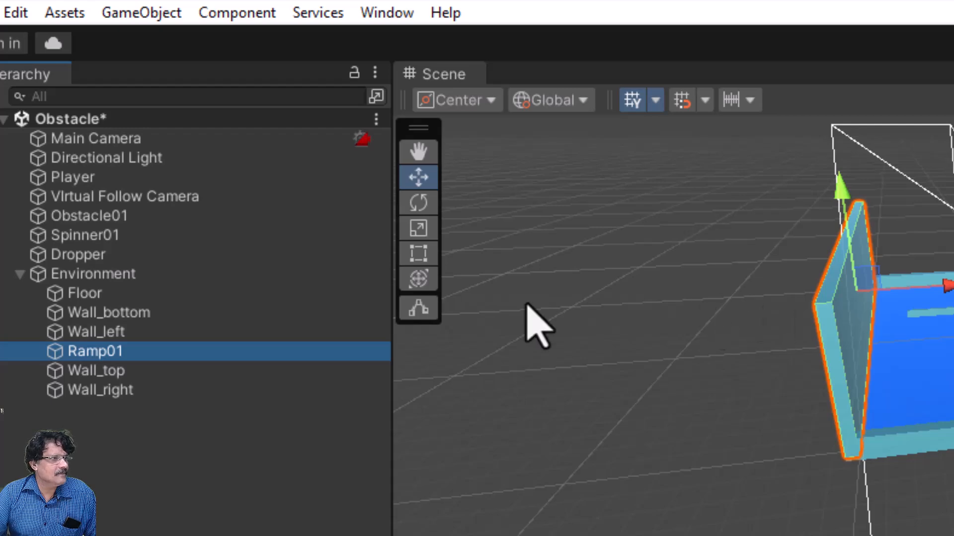
Step: Set Ramp01's X rotation to -45 so it leans outward from the floor
click(418, 202)
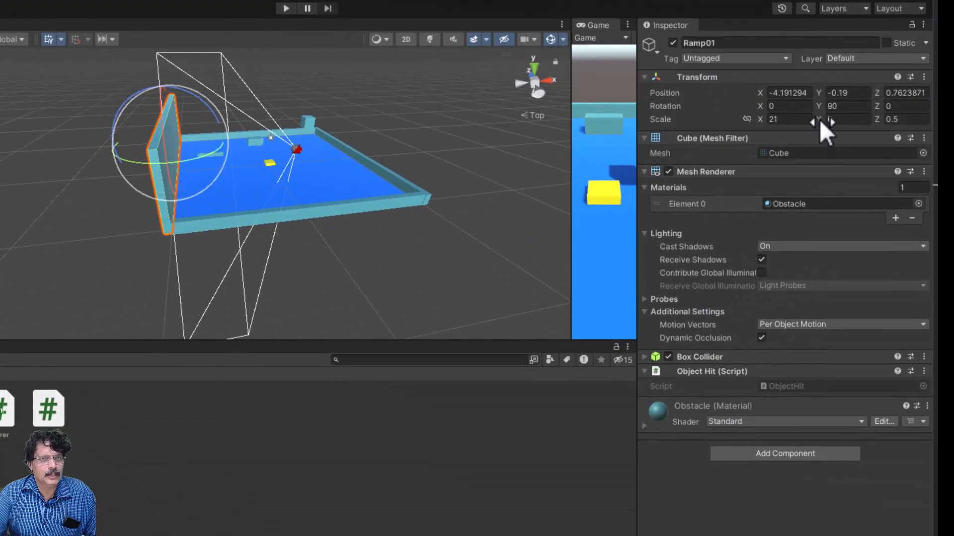
click(819, 106)
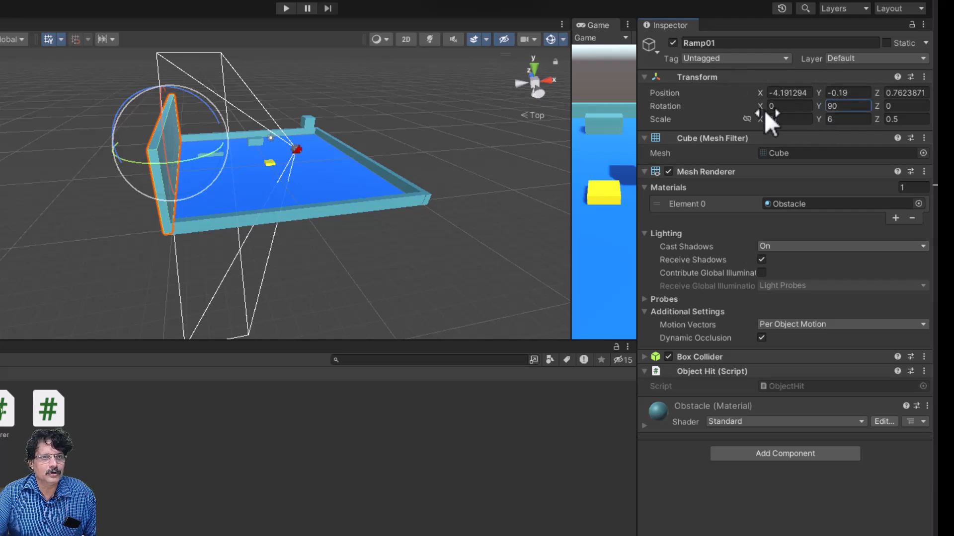
drag(761, 106, 672, 110)
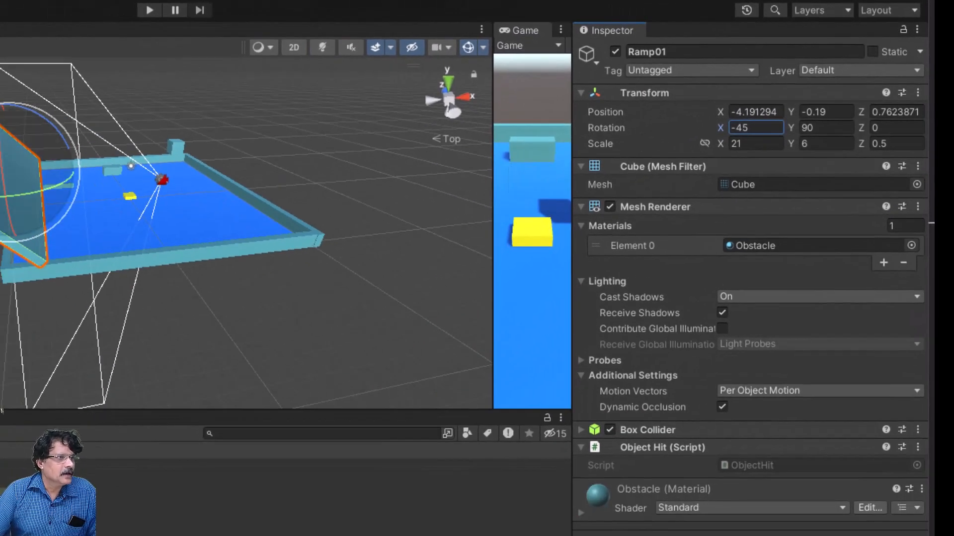
Step: Move Ramp01 outward along X to about -6.4 and lower it to a Y position of about -0.48
key(w)
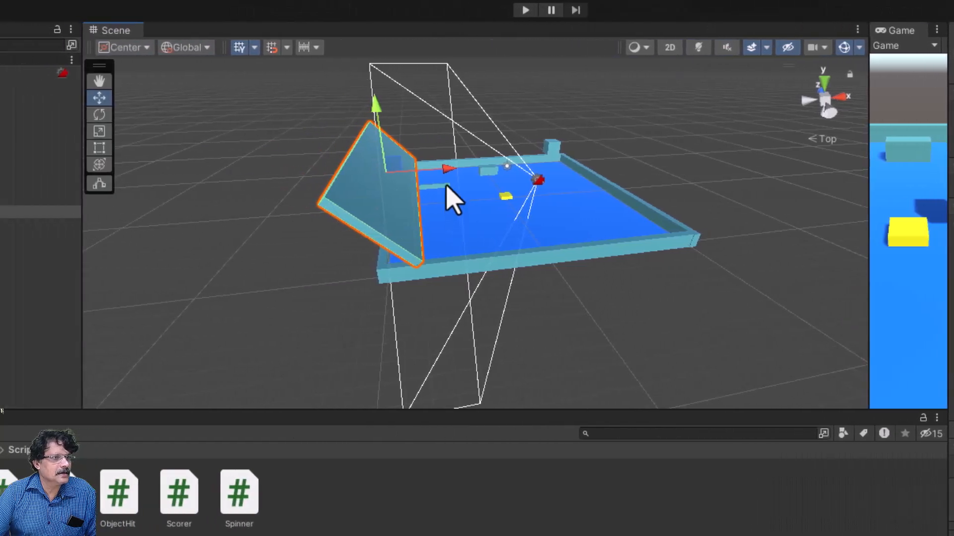
drag(446, 172, 418, 176)
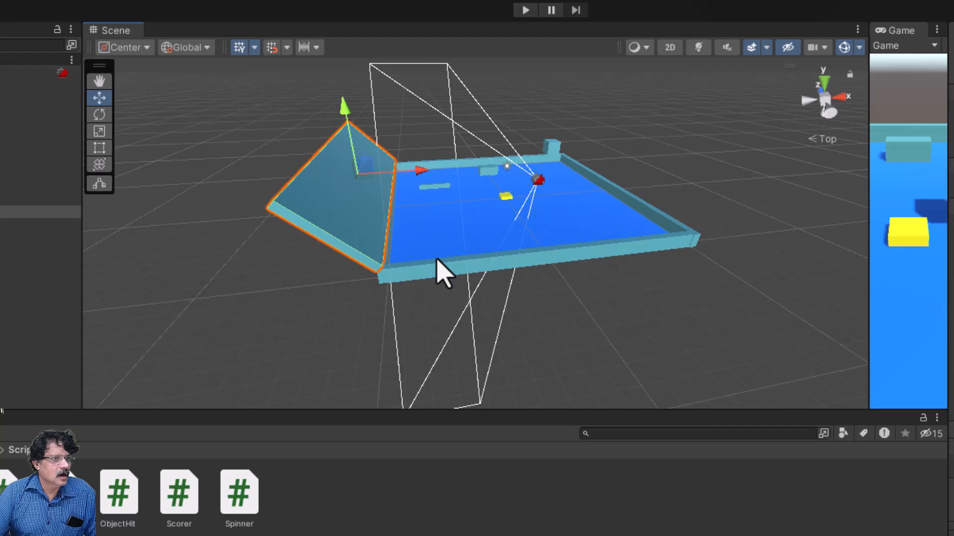
click(828, 115)
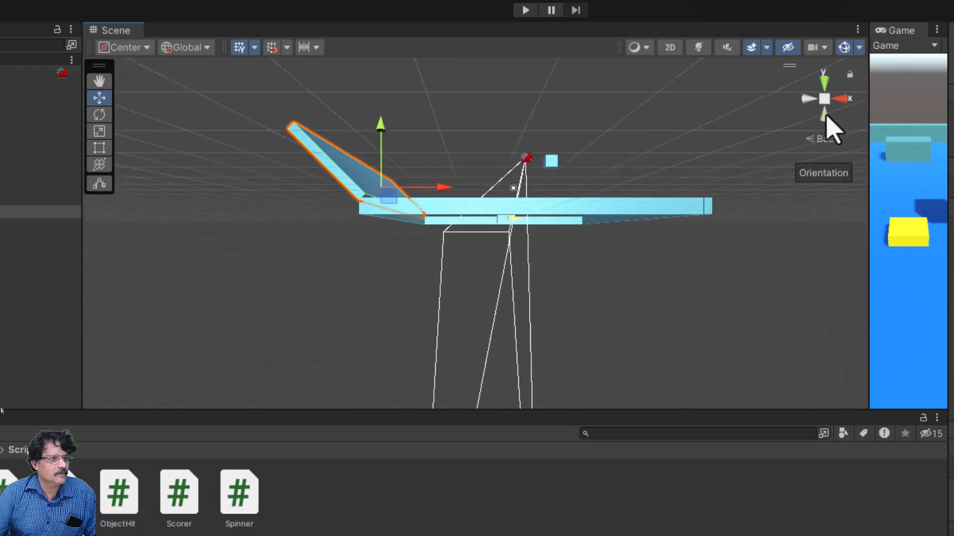
middle_drag(406, 229, 444, 229)
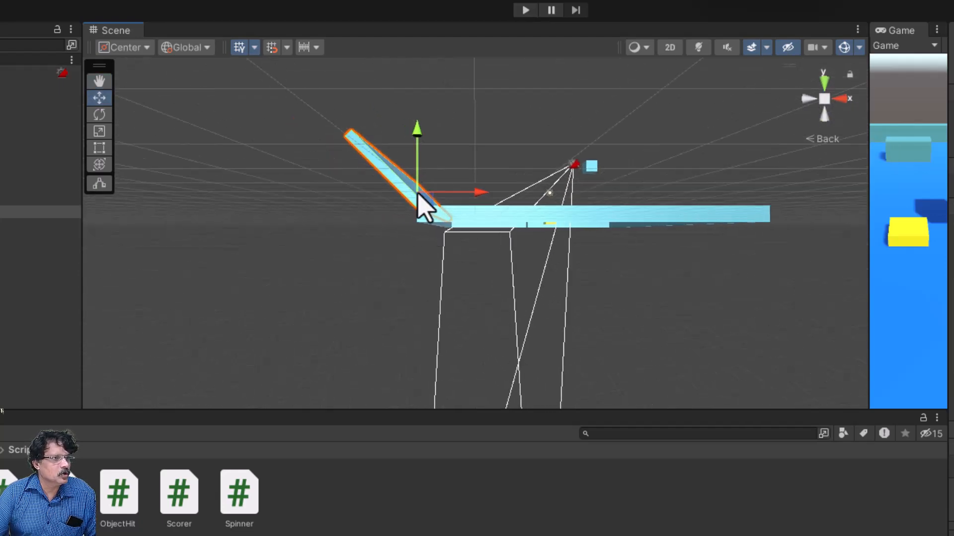
drag(413, 141, 415, 137)
Step: Set Ramp01's Y scale to 7 and shift it slightly outward along X
middle_drag(398, 248, 469, 270)
scroll(382, 394, up, 3)
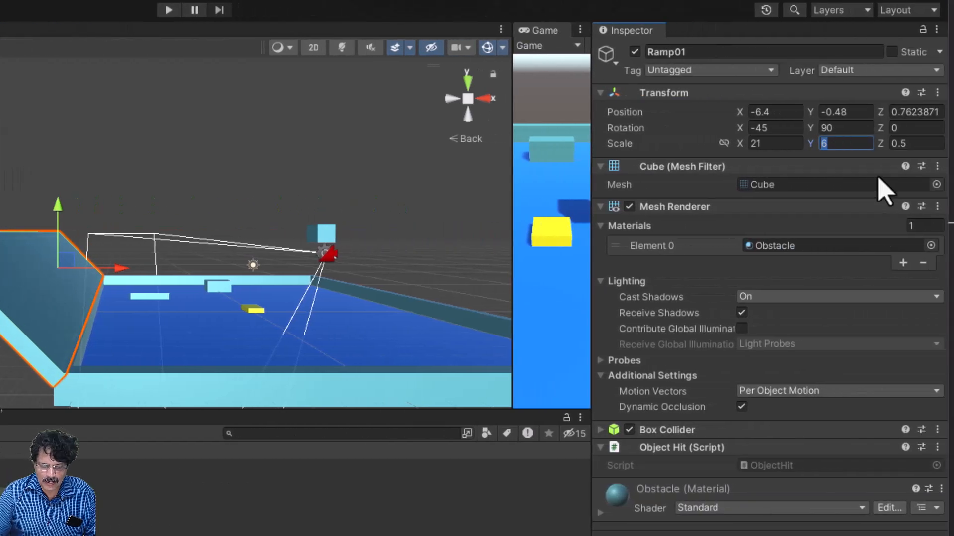
text(7)
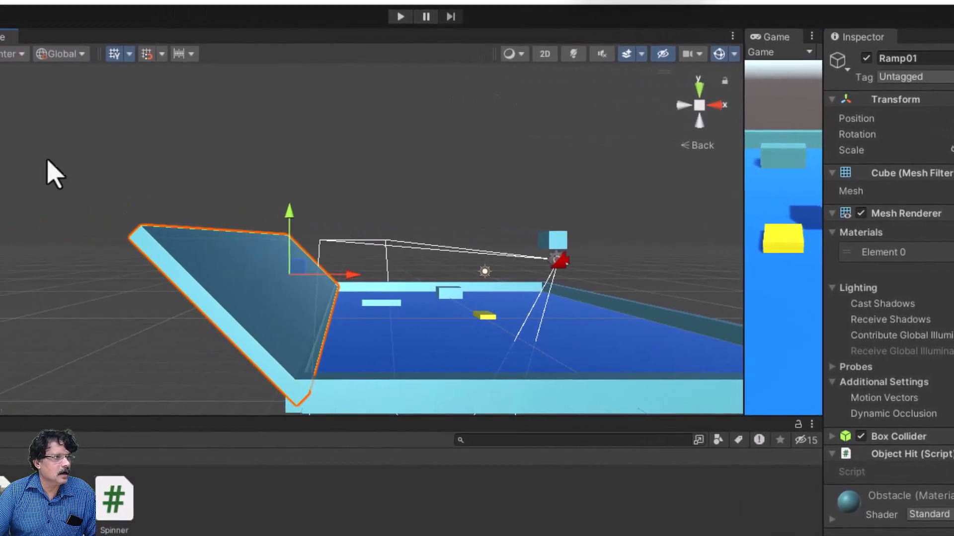
drag(396, 273, 386, 268)
scroll(410, 350, down, 3)
mouse_move(406, 343)
middle_down()
mouse_move(414, 386)
mouse_move(404, 342)
middle_up()
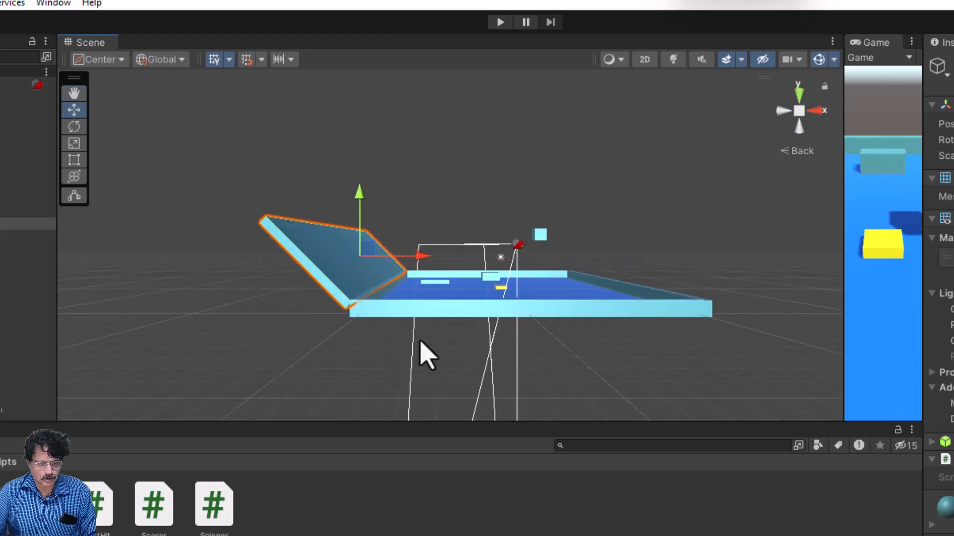
Step: Nudge Ramp01 slightly further outward along X so its lower edge sits against the left wall
alt+drag(459, 308, 313, 390)
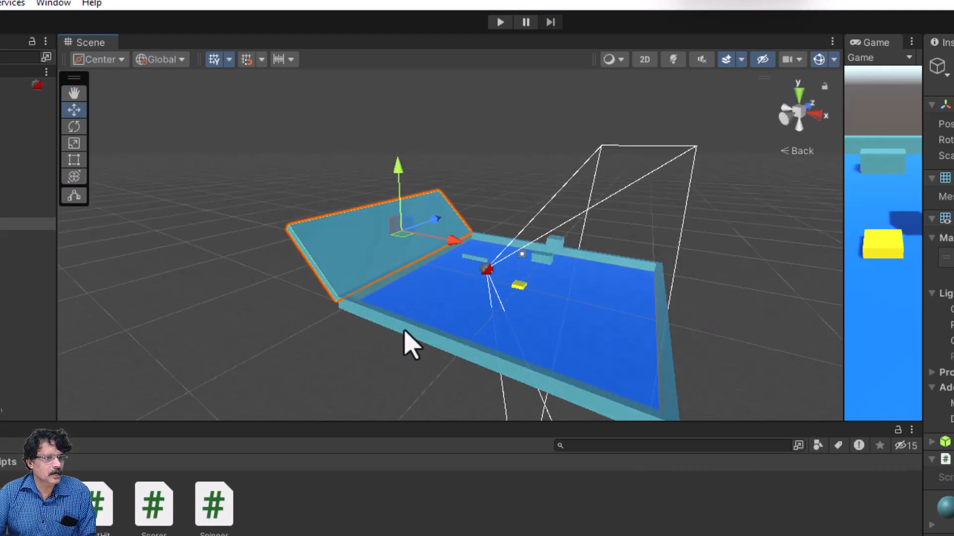
scroll(410, 348, up, 5)
middle_drag(411, 341, 714, 282)
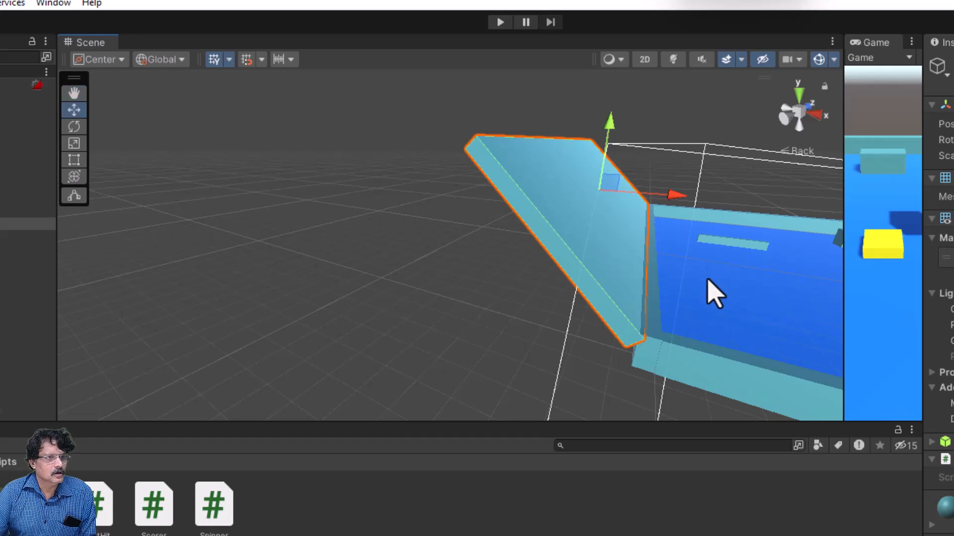
drag(678, 208, 670, 197)
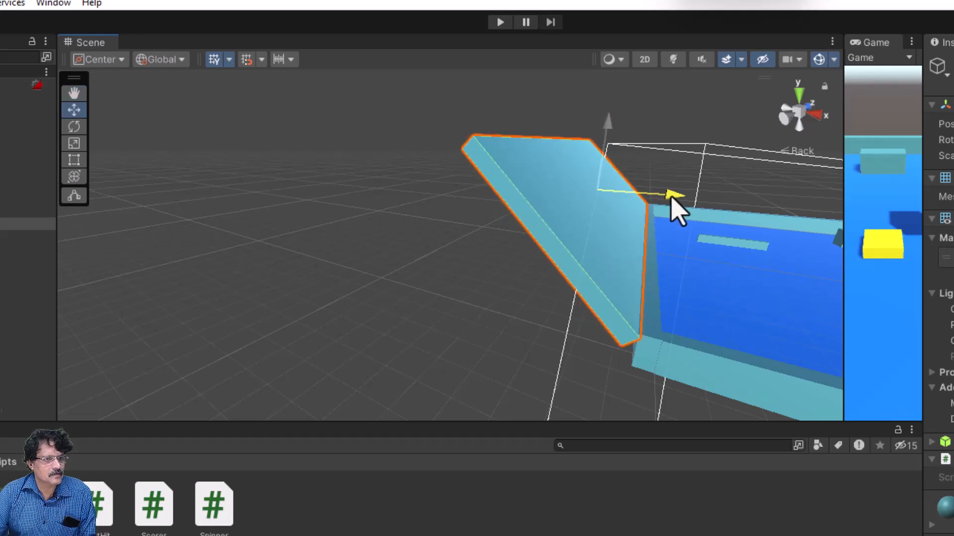
middle_drag(675, 209, 301, 387)
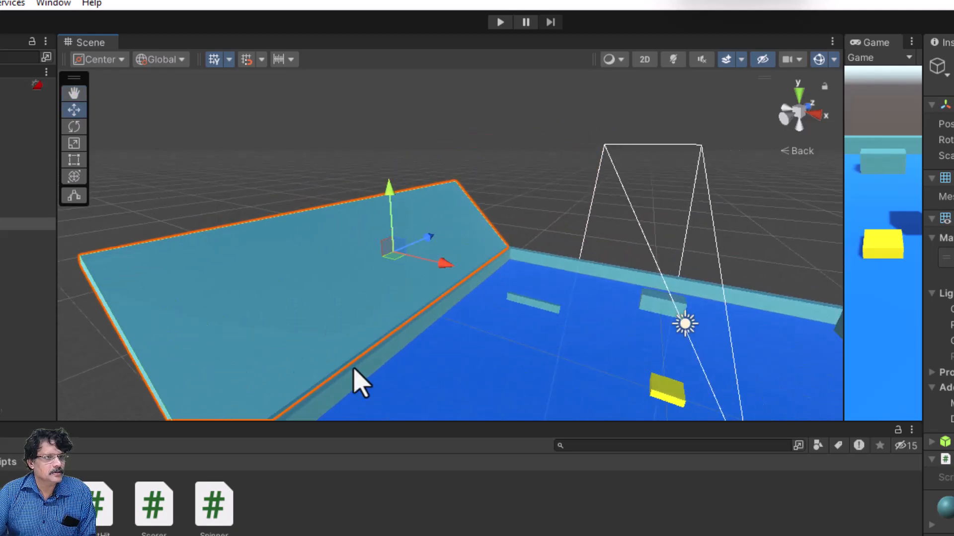
Step: Set Ramp01's X rotation to -60 so it leans further outward from the left wall
middle_drag(407, 359, 571, 209)
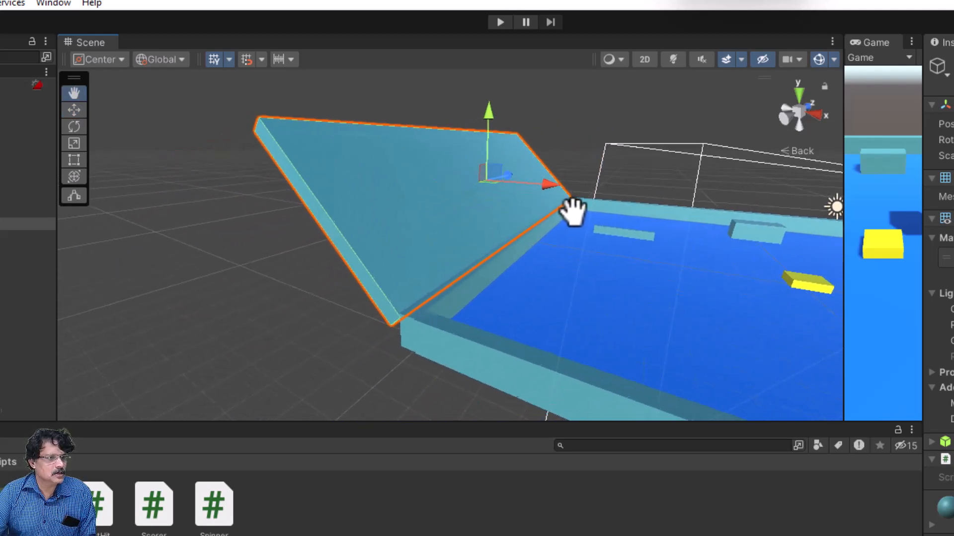
click(207, 379)
middle_drag(266, 382, 349, 387)
click(402, 301)
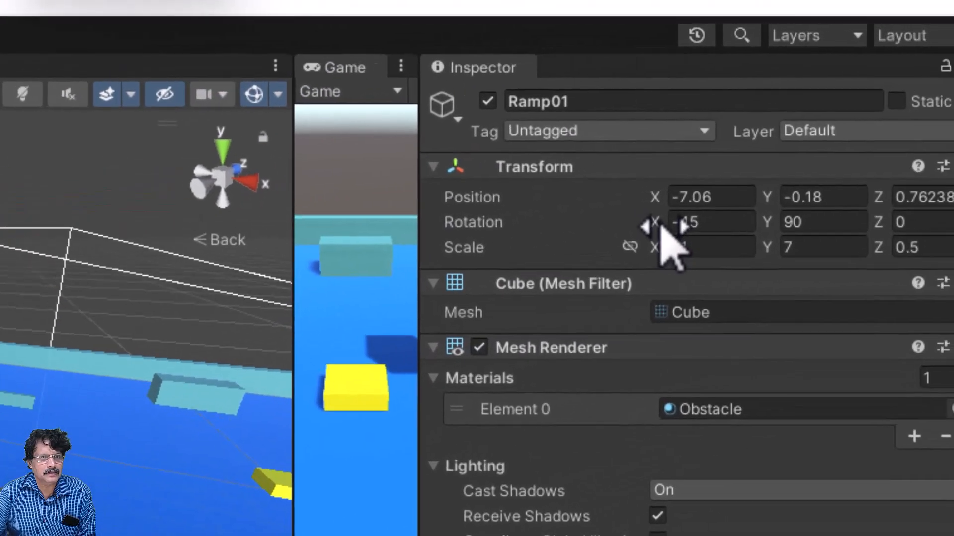
drag(658, 223, 440, 202)
click(726, 223)
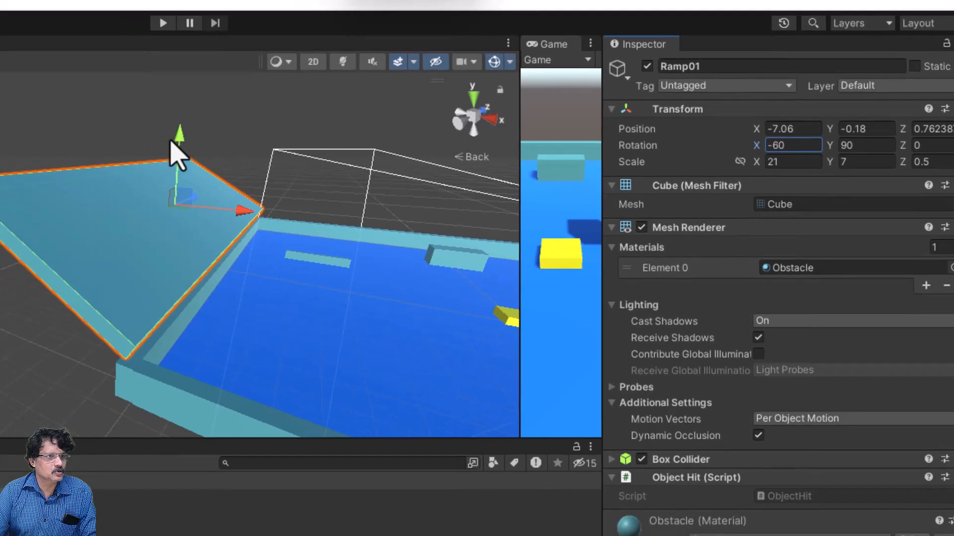
Step: Lower Ramp01 to a Y position of about -0.81 and move it outward along X to about -7.44
drag(175, 141, 168, 155)
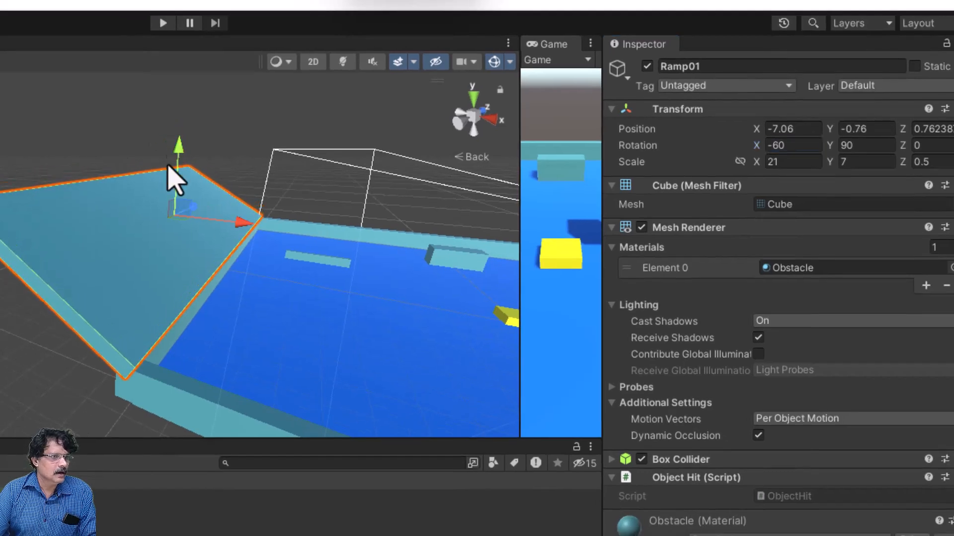
drag(238, 225, 229, 228)
click(3, 340)
scroll(6, 341, down, 3)
middle_drag(7, 340, 291, 292)
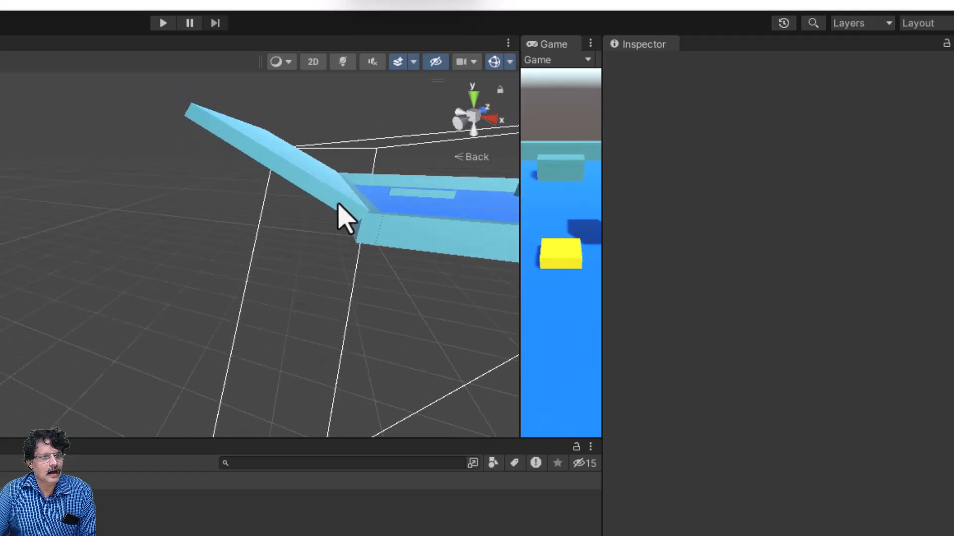
click(343, 211)
drag(297, 146, 297, 147)
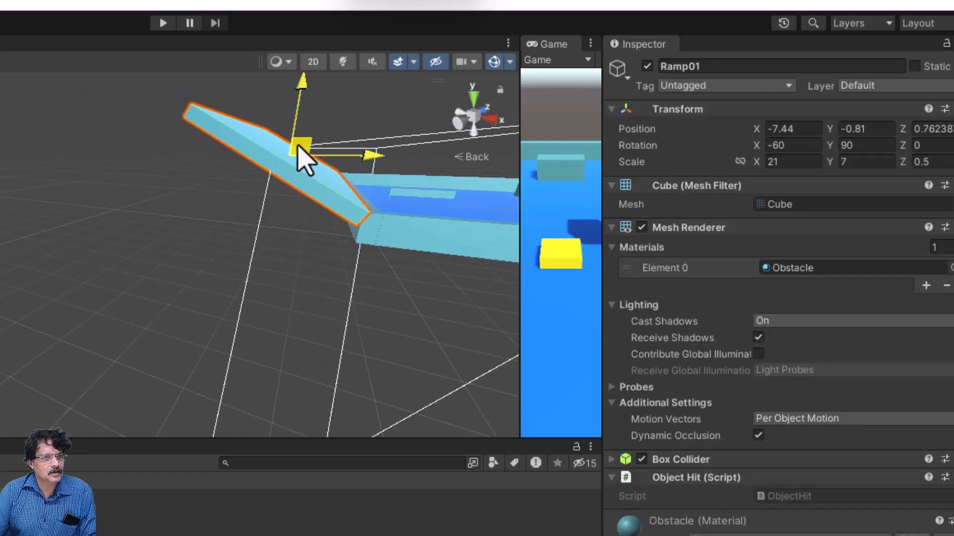
Step: From the top view, shift Ramp01 outward along X to about -7.65 to align its lower edge with the left wall's outer side
click(293, 287)
middle_drag(292, 305, 67, 433)
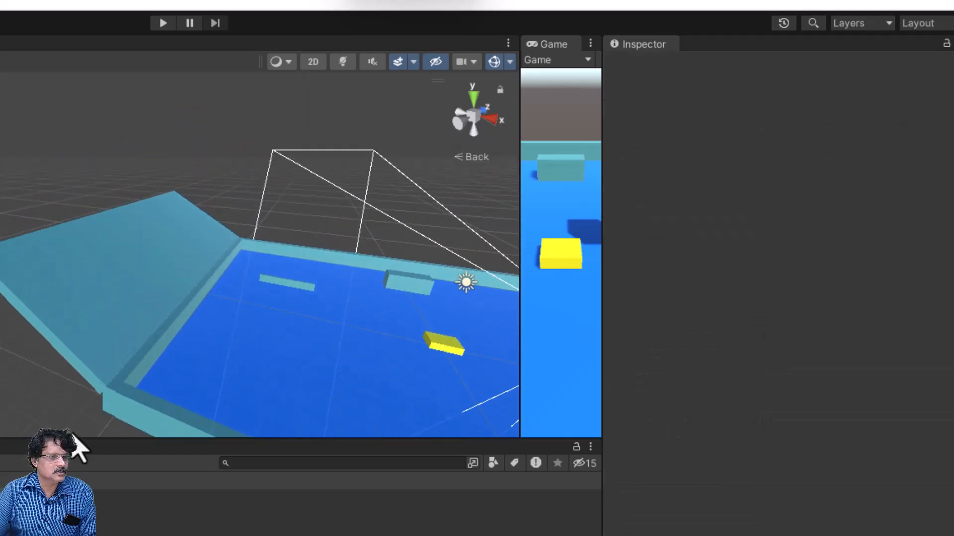
click(473, 97)
middle_drag(269, 159, 264, 266)
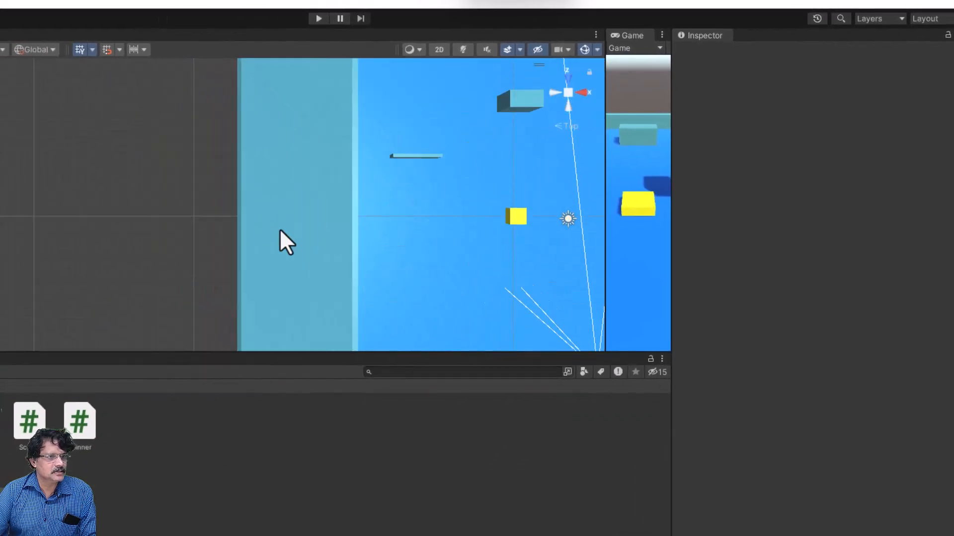
click(281, 232)
drag(347, 217, 344, 217)
middle_drag(353, 274, 341, 225)
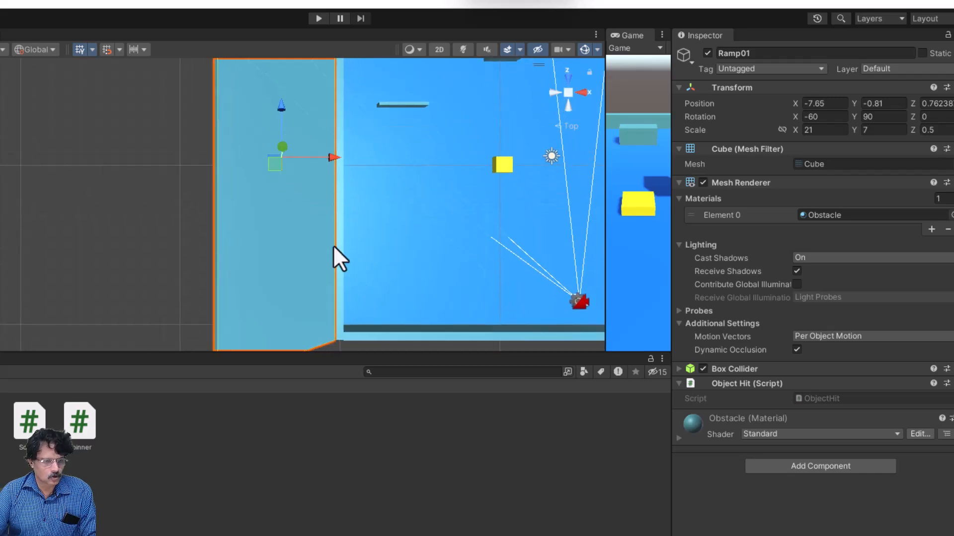
alt+drag(334, 288, 308, 210)
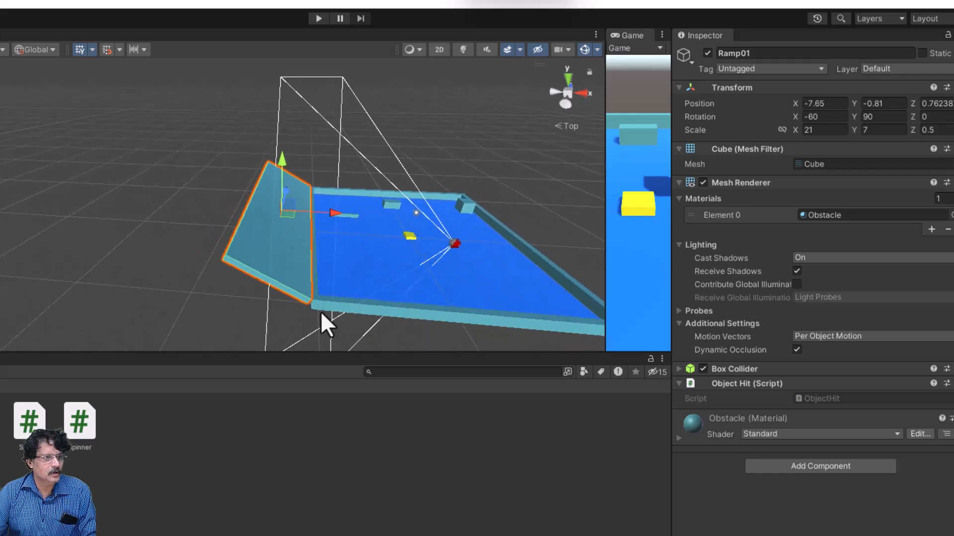
middle_drag(355, 280, 332, 280)
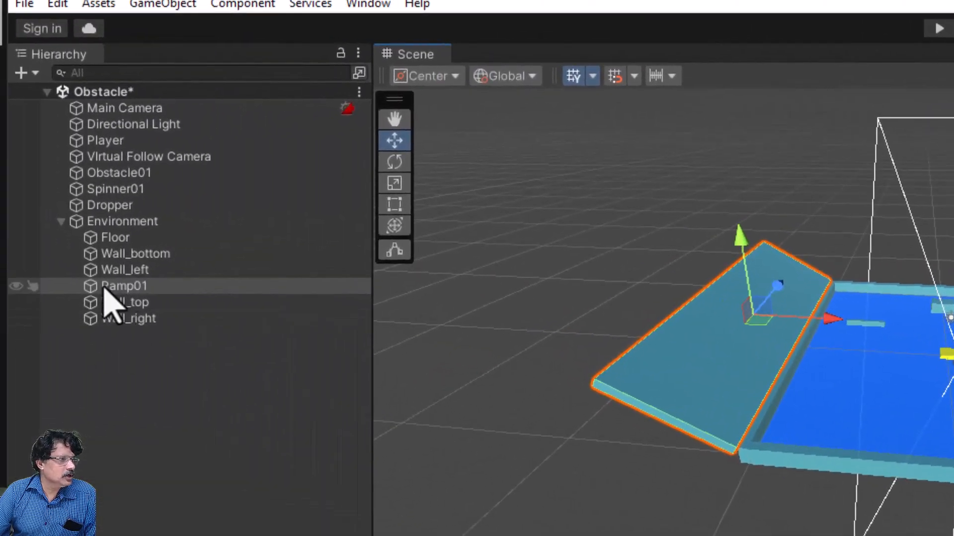
Step: Duplicate Ramp01 within the Environment object and rename the copy ramp02
click(94, 288)
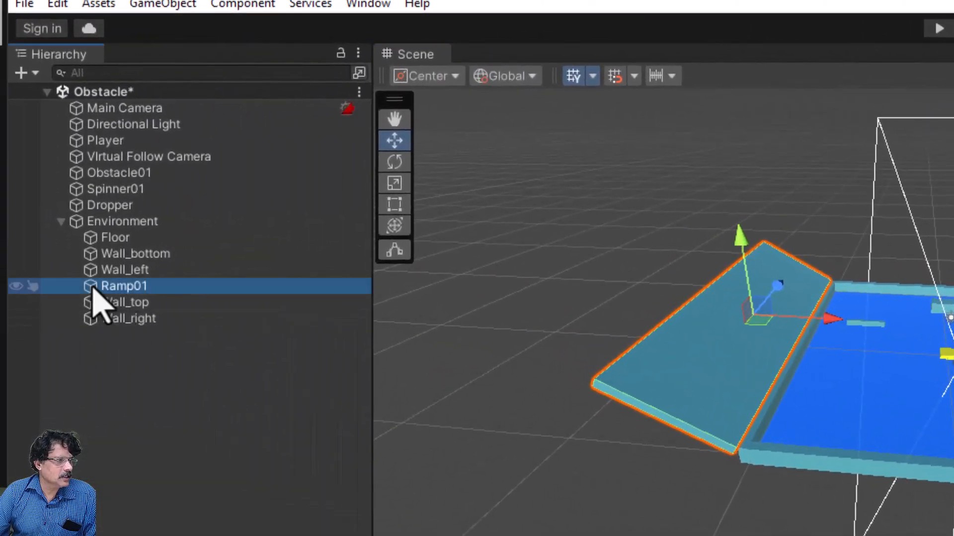
key(ctrl+d)
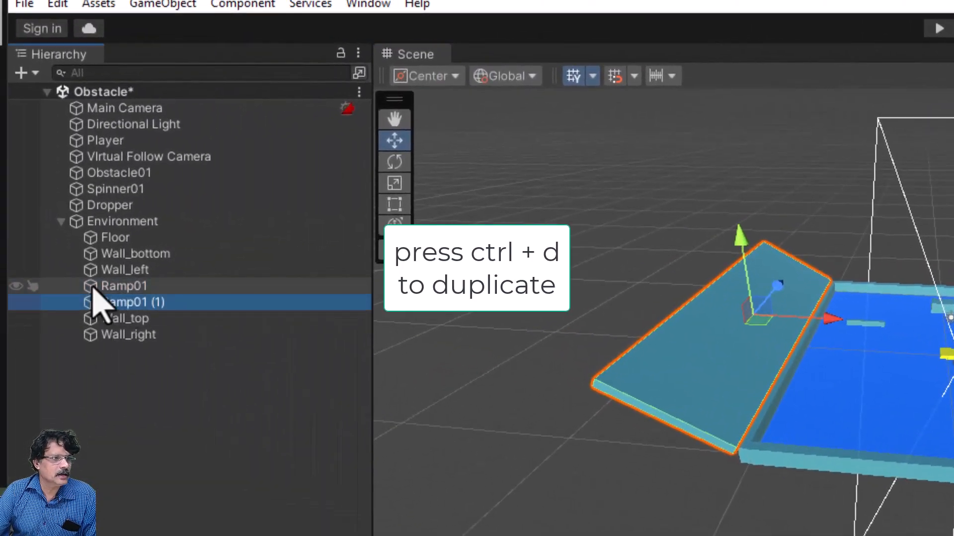
key(F2)
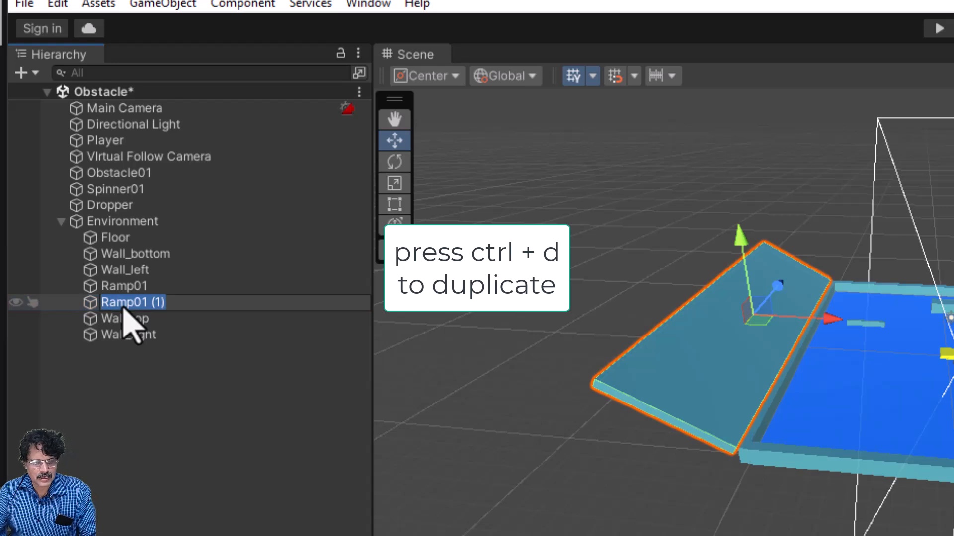
text(ramp)
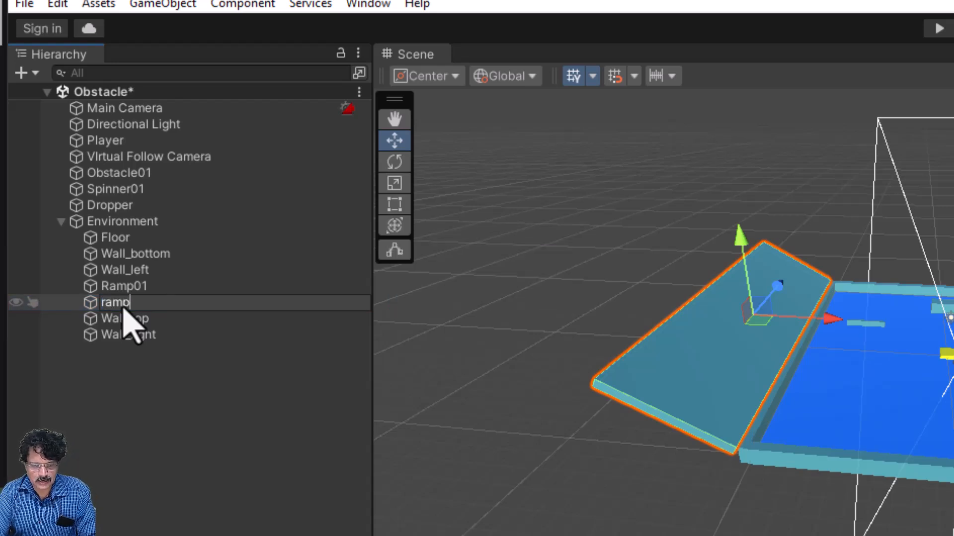
text(02)
key(Return)
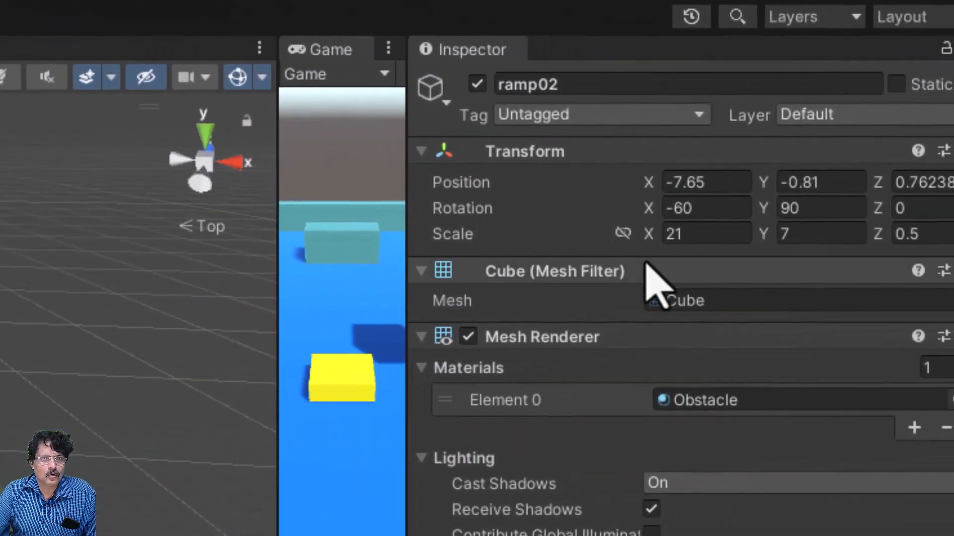
Step: Set ramp02's Y rotation to 270 so it slopes in the opposite direction
click(882, 211)
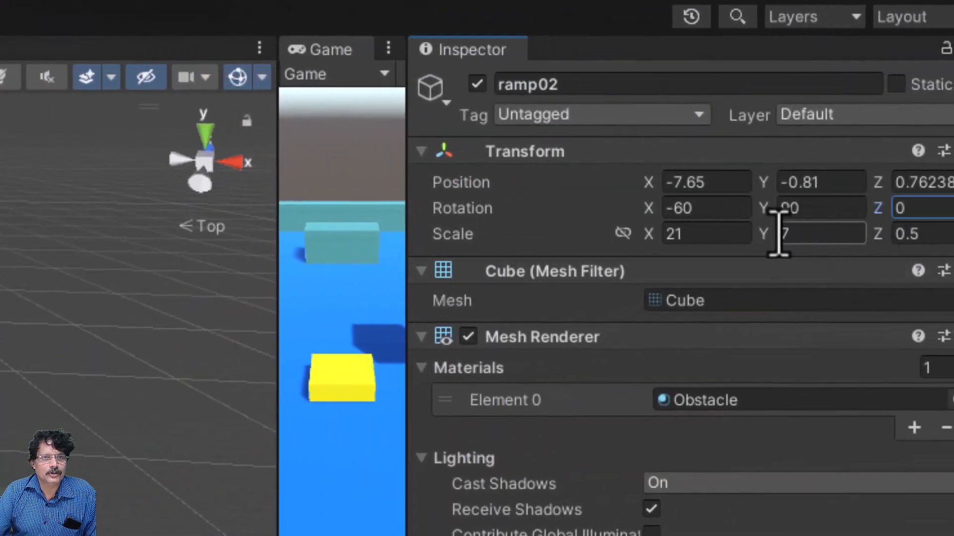
drag(764, 208, 909, 236)
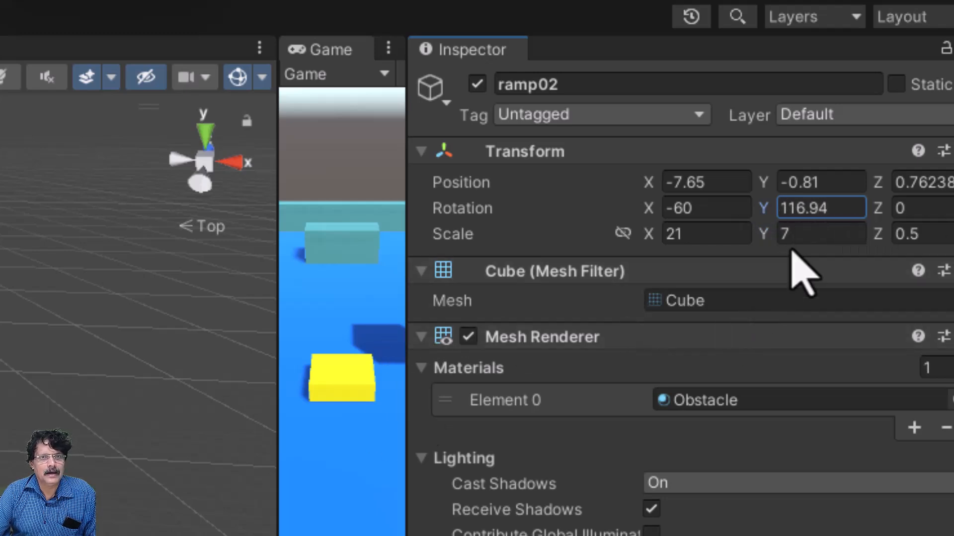
click(847, 207)
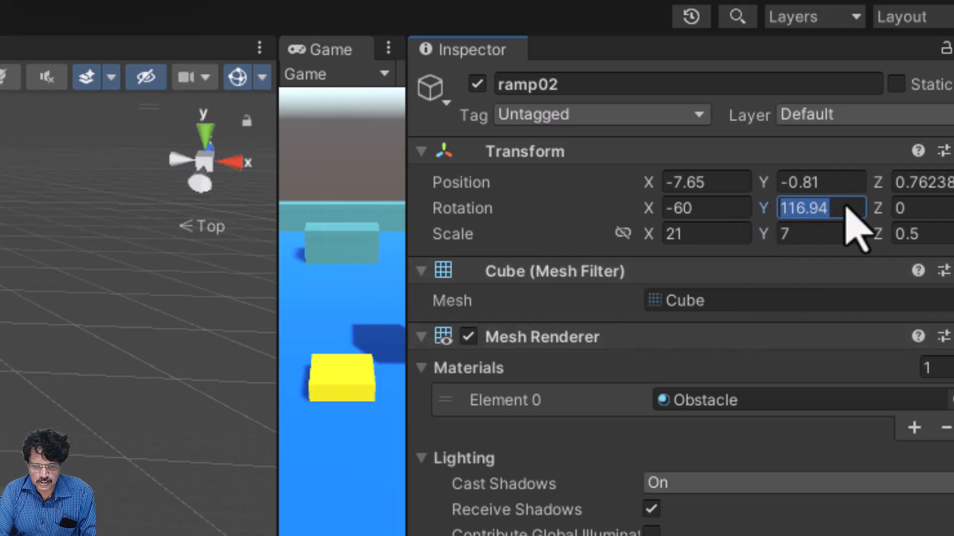
text(270)
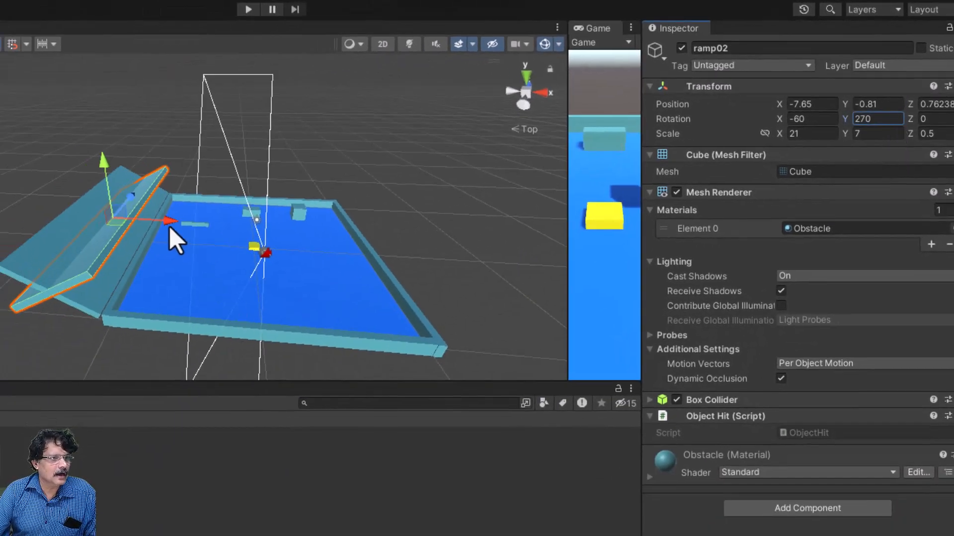
Step: Move ramp02 along X to about 19.73 so its lower edge lines up with the right wall's outer side
drag(166, 223, 472, 252)
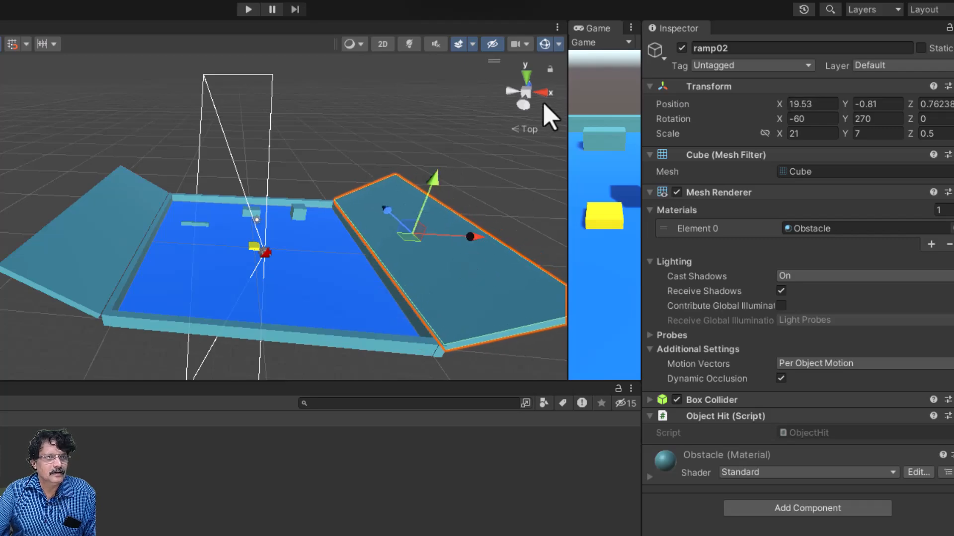
click(525, 75)
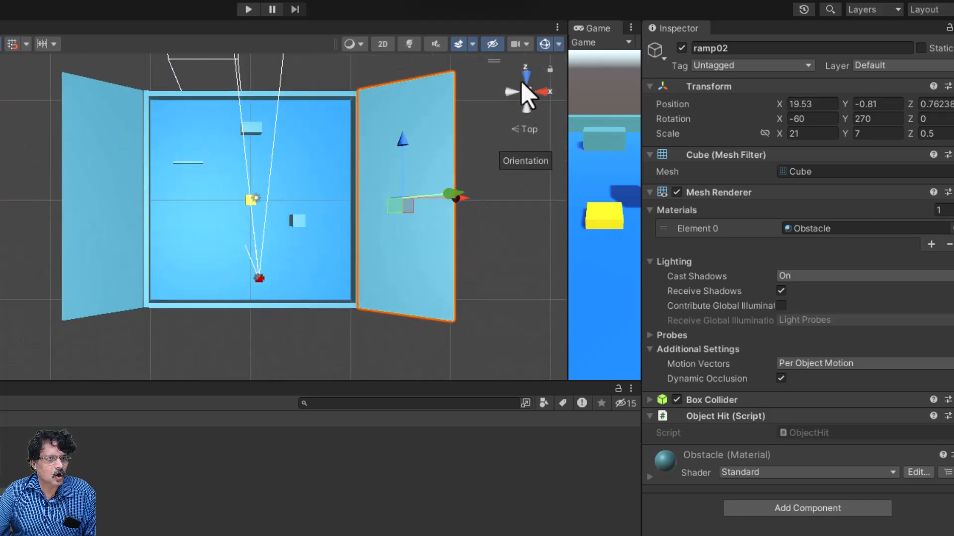
mouse_move(463, 201)
mouse_down()
mouse_move(478, 201)
mouse_move(464, 201)
mouse_up()
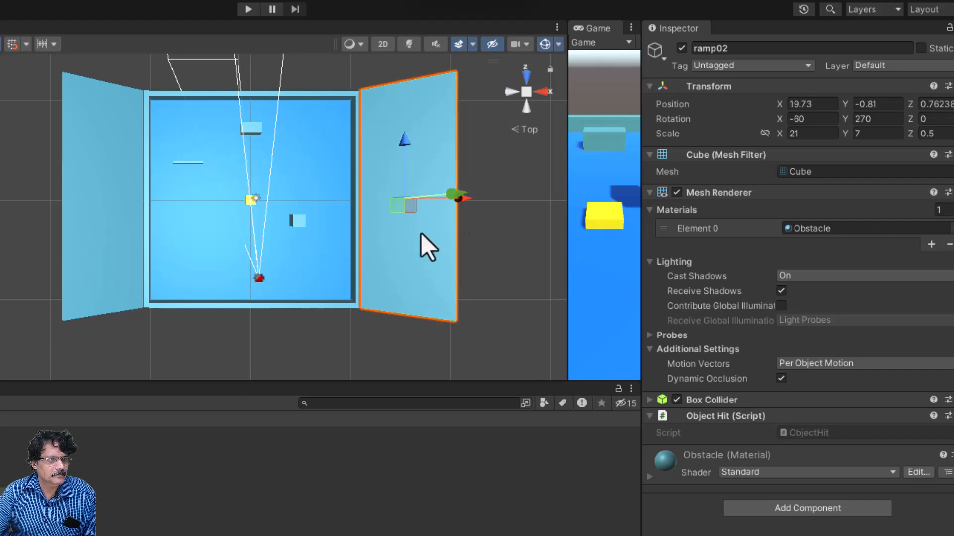
middle_drag(191, 370, 145, 411)
alt+drag(113, 345, 204, 128)
alt+drag(166, 305, 80, 252)
click(0, 308)
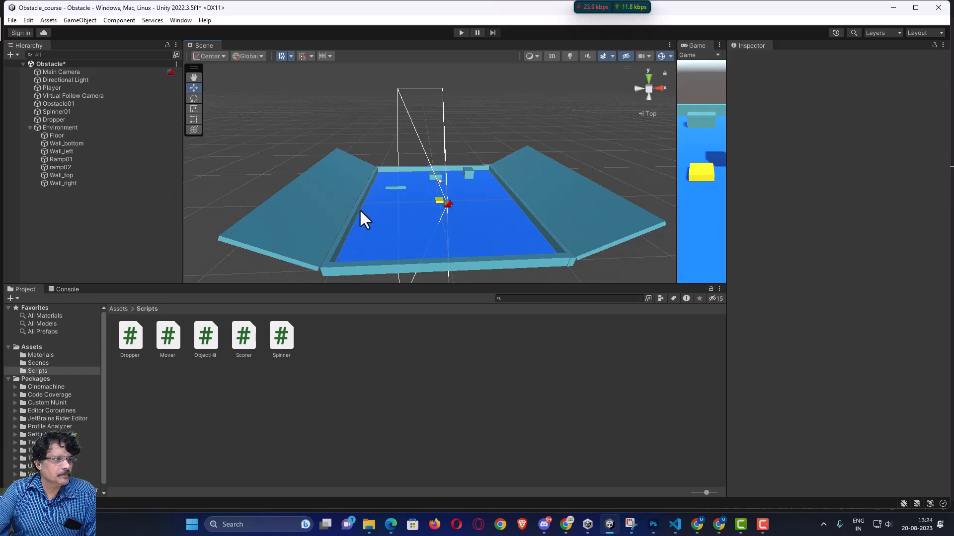
middle_drag(387, 240, 368, 243)
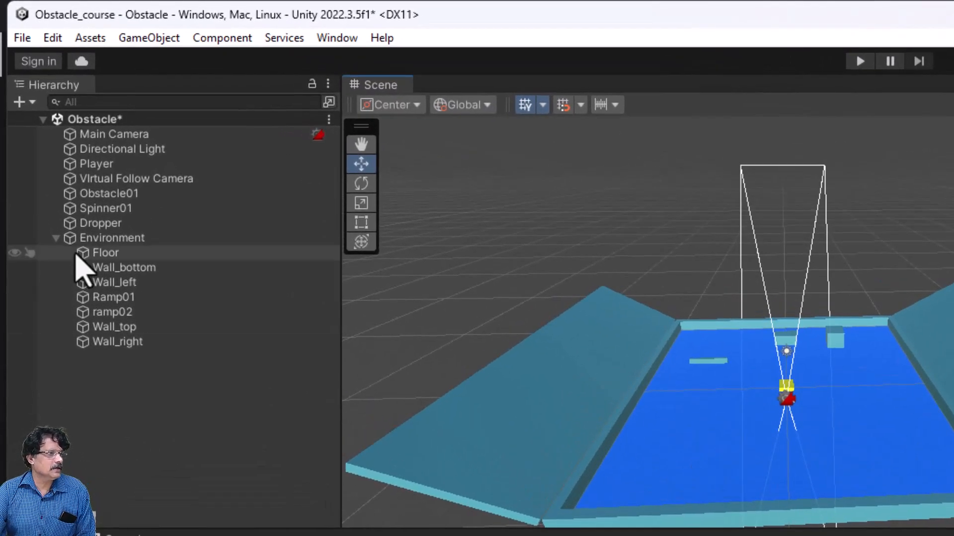
Step: Collapse the Environment group and add a 3D sphere at the root level of the scene
click(56, 238)
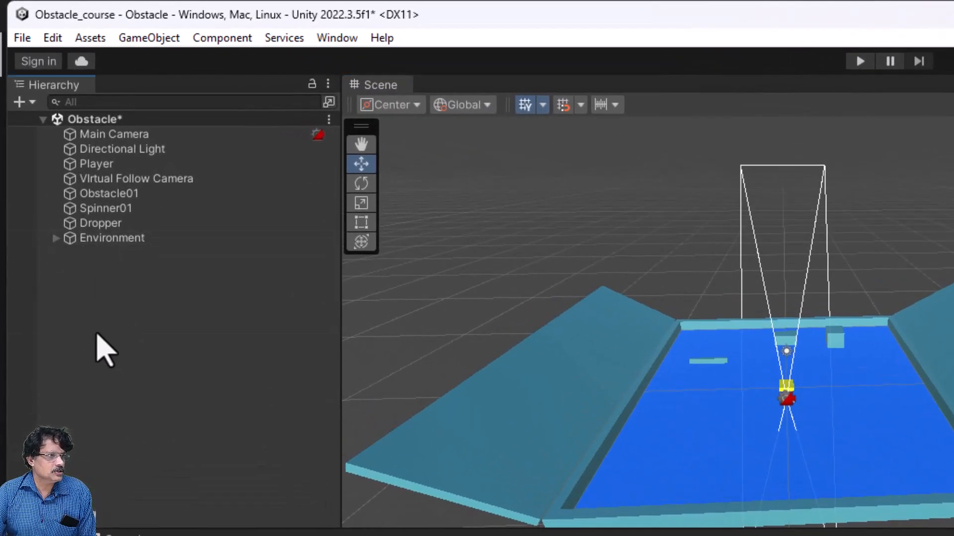
right_click(110, 304)
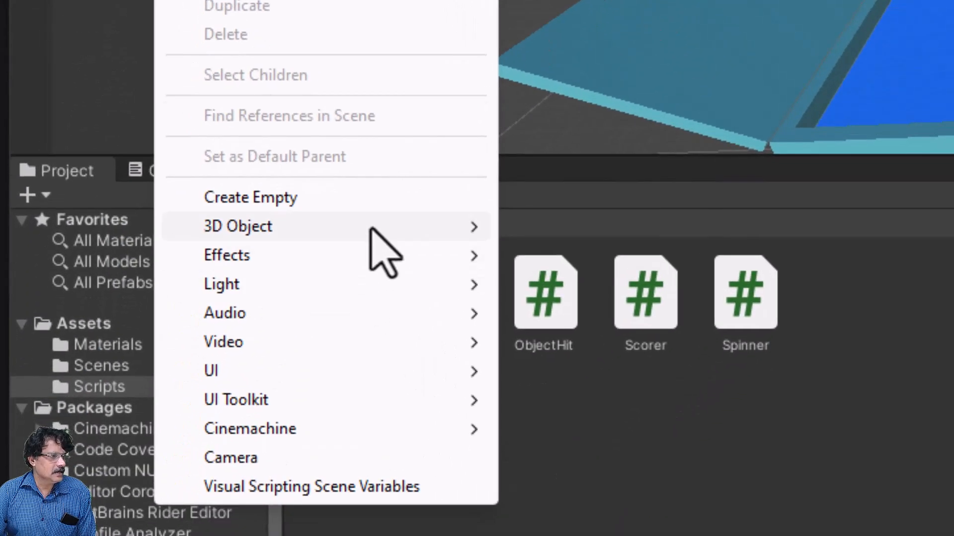
mouse_move(371, 230)
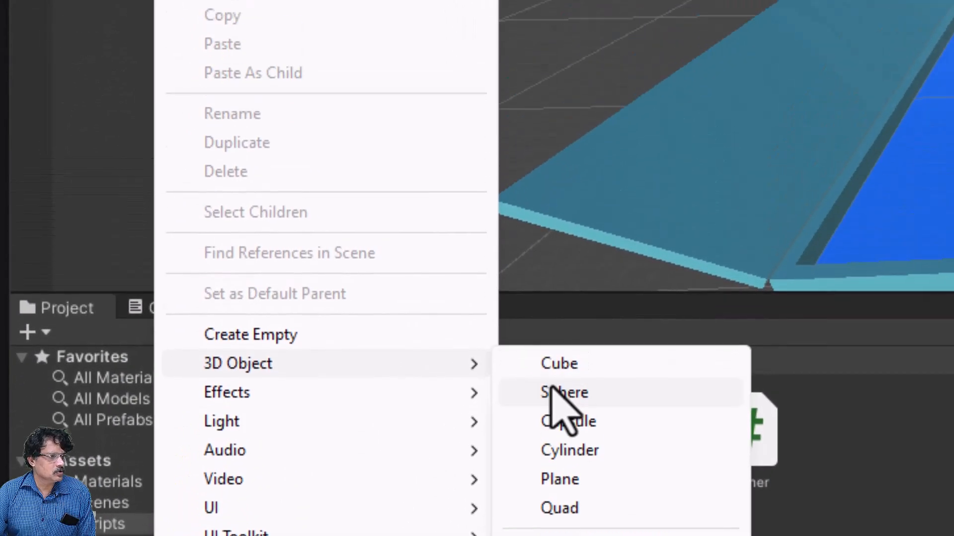
click(559, 256)
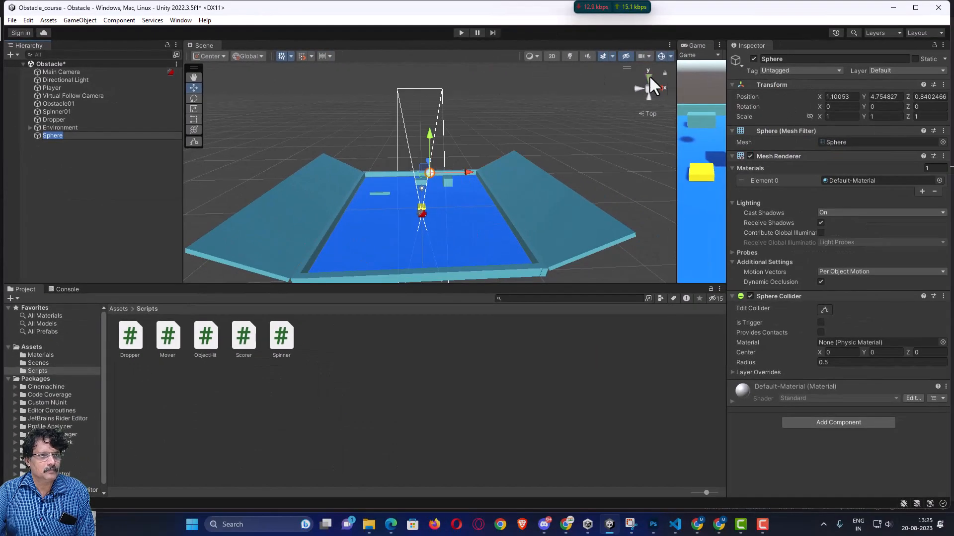
Step: Enable constrained proportions for the sphere's scale and set the scale to 0.5 on all axes
click(648, 76)
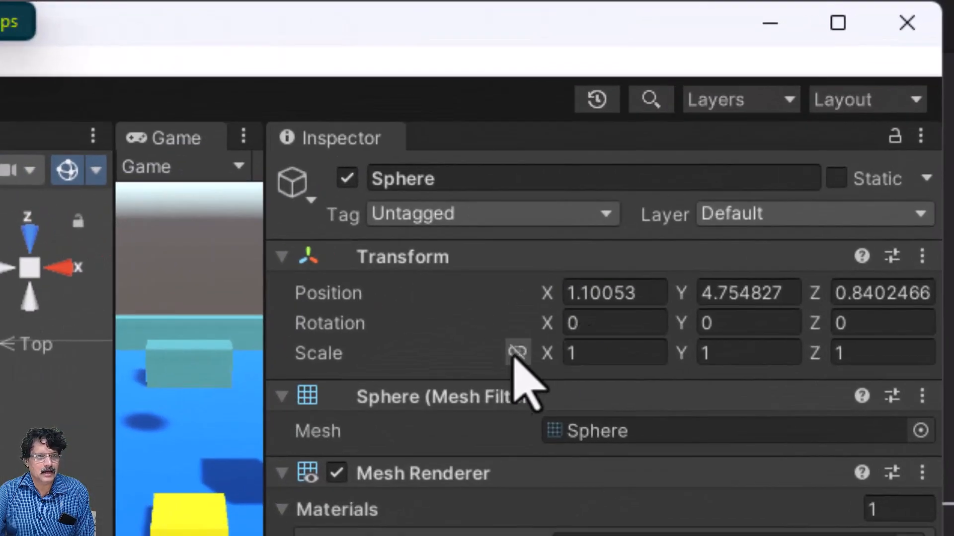
click(515, 355)
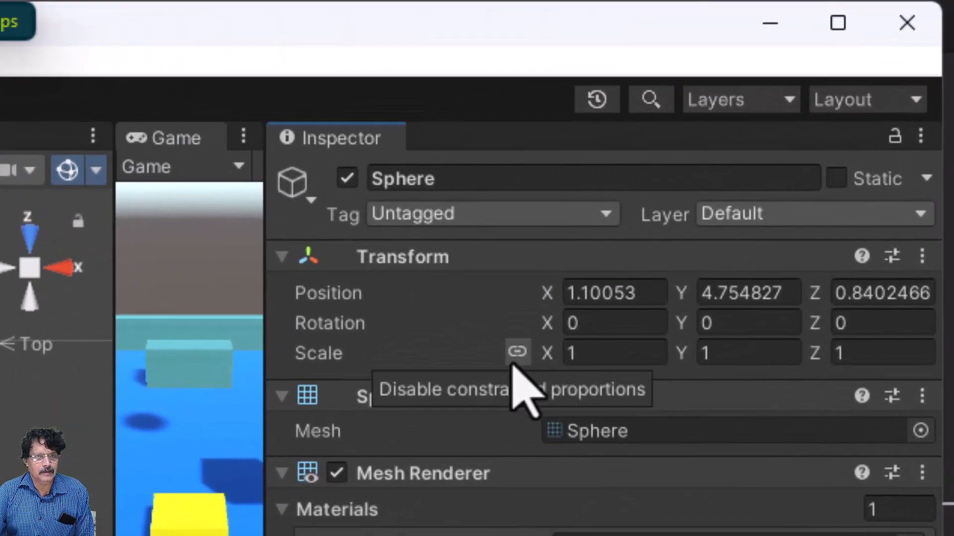
click(608, 362)
text(.5)
key(Return)
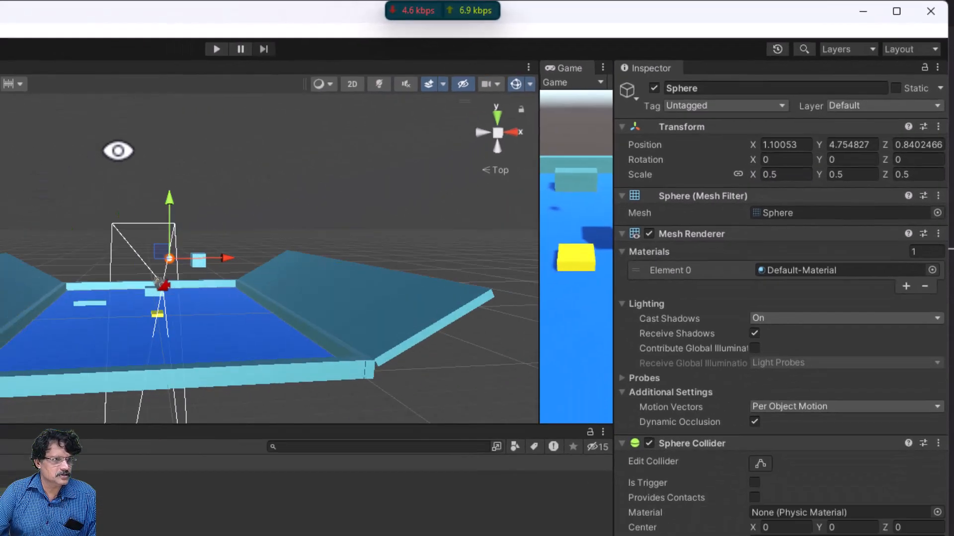
Step: Rename the new sphere in the scene as Rollers
alt+drag(117, 149, 154, 214)
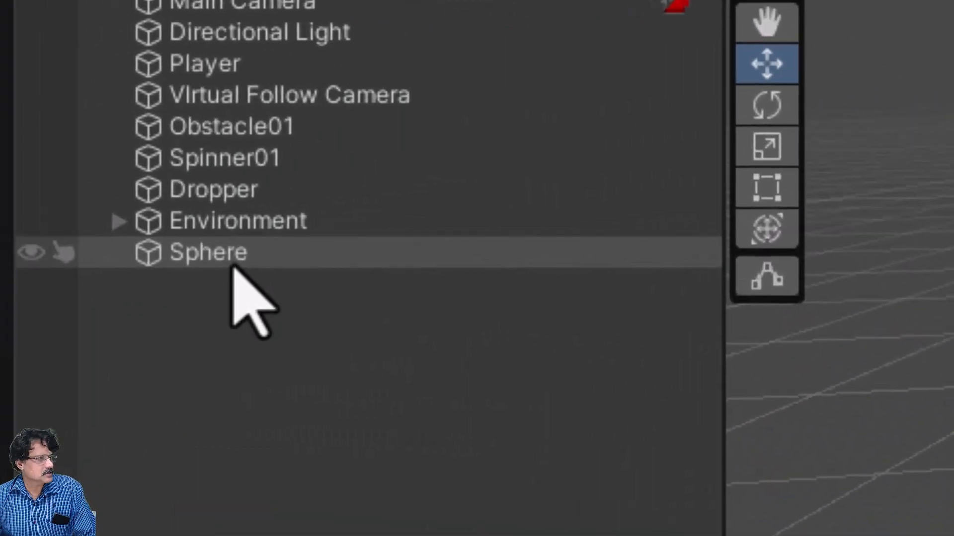
click(244, 259)
key(F2)
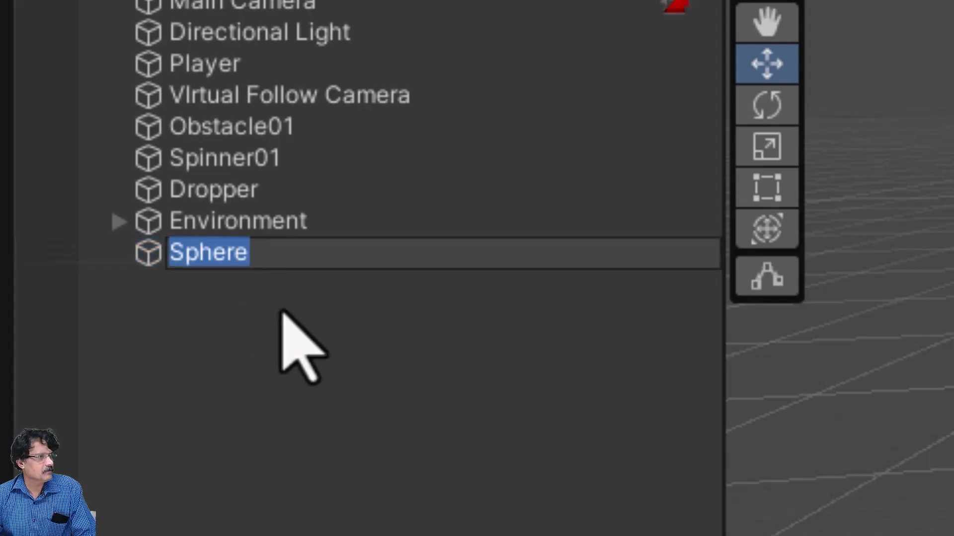
text(Roller)
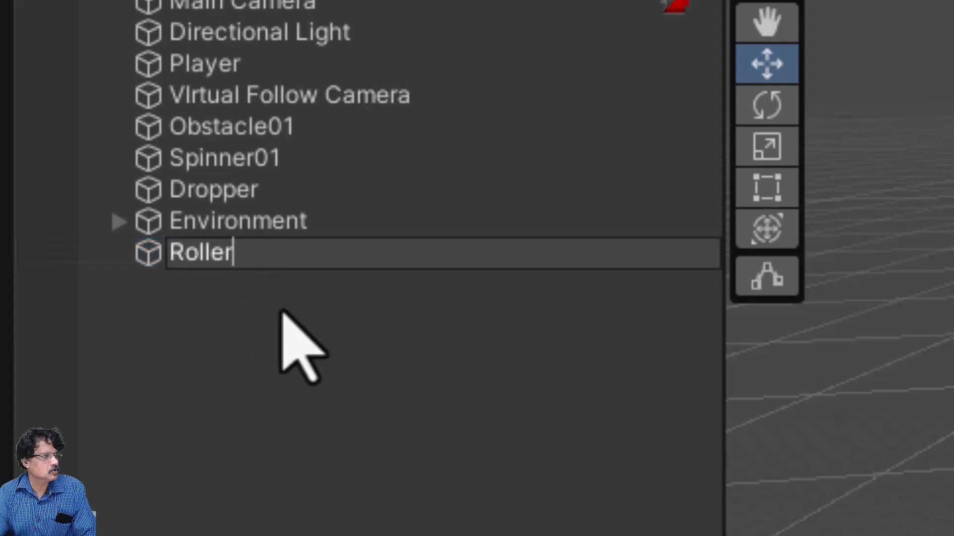
text(s)
key(Return)
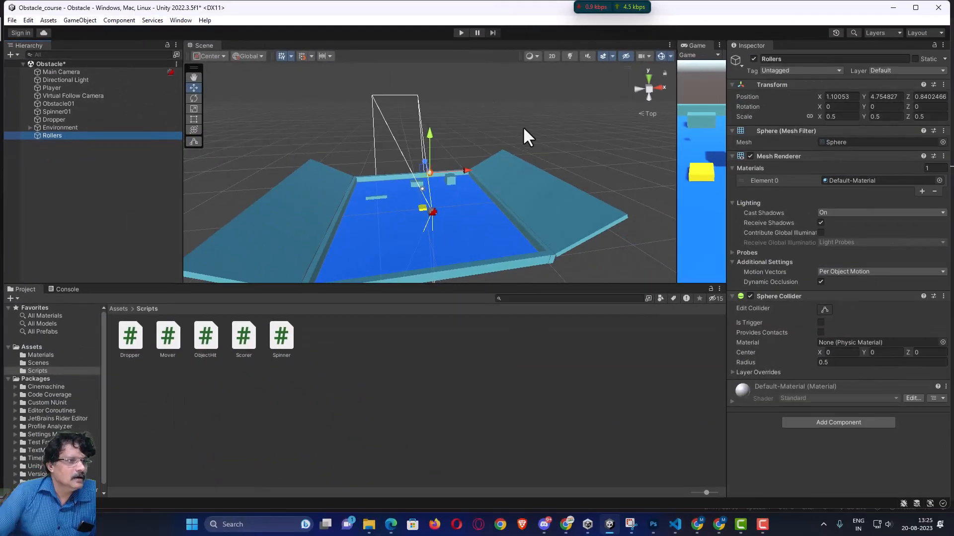
Step: Raise Rollers to Y 10.65 and shift it along X toward the right ramp
drag(431, 133, 434, 80)
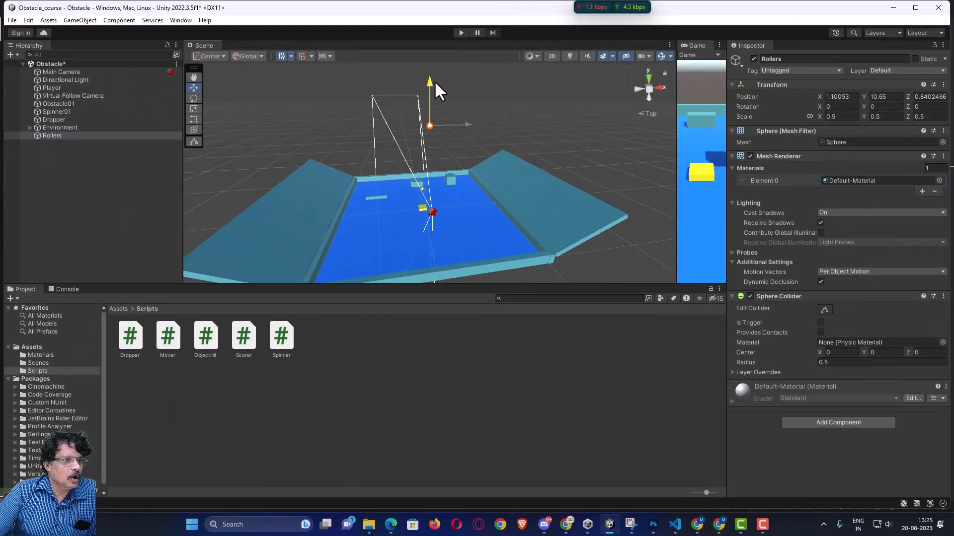
drag(463, 124, 559, 124)
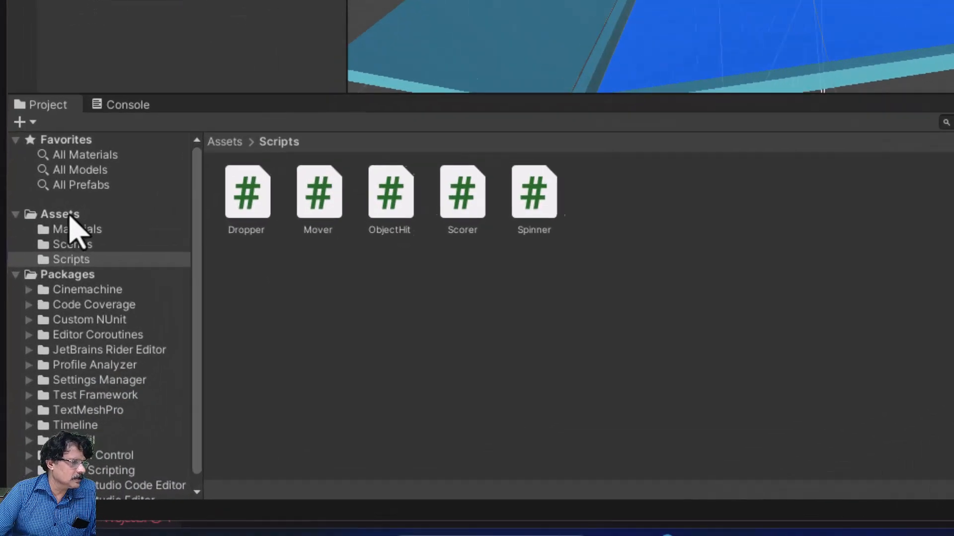
Step: Create a new material named RollerMaterial in the project's Materials folder
click(33, 346)
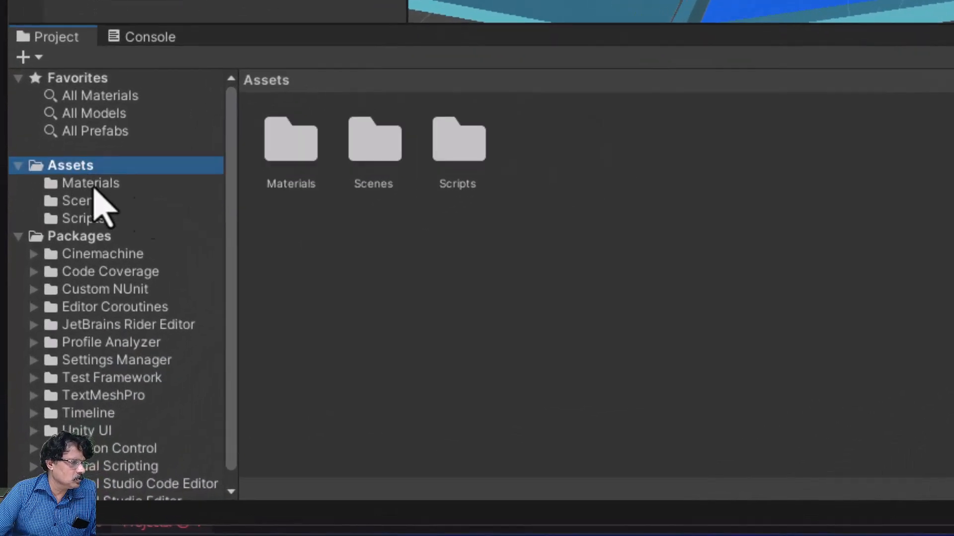
double_click(292, 147)
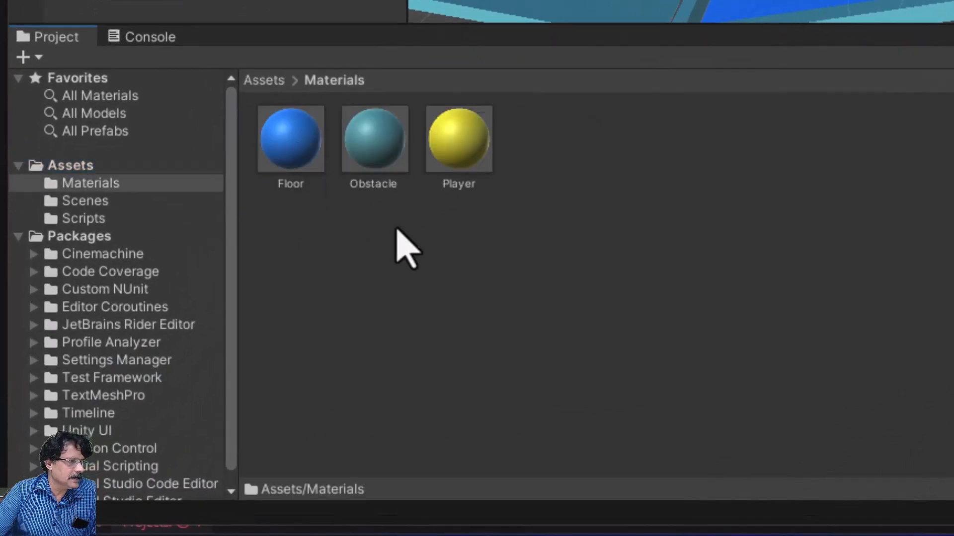
right_click(457, 312)
mouse_move(418, 202)
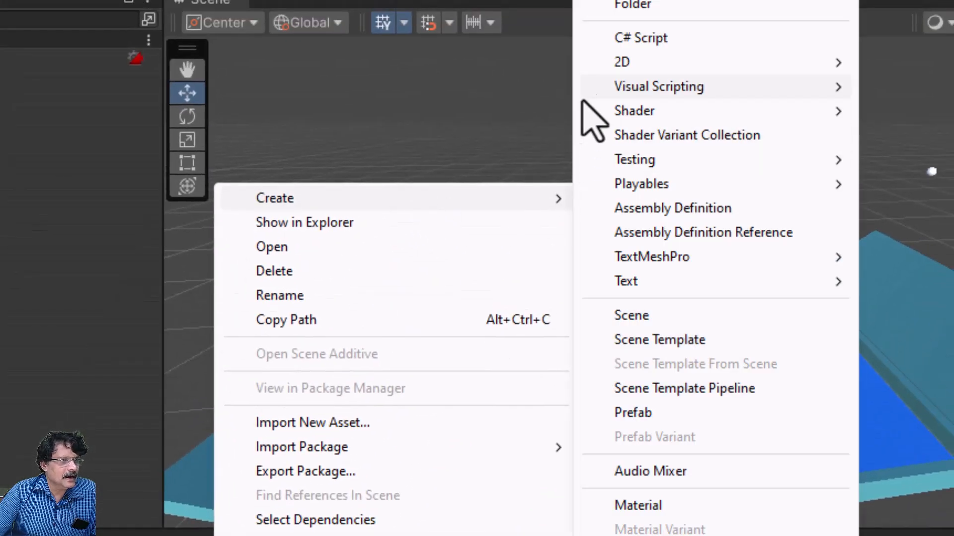
click(696, 505)
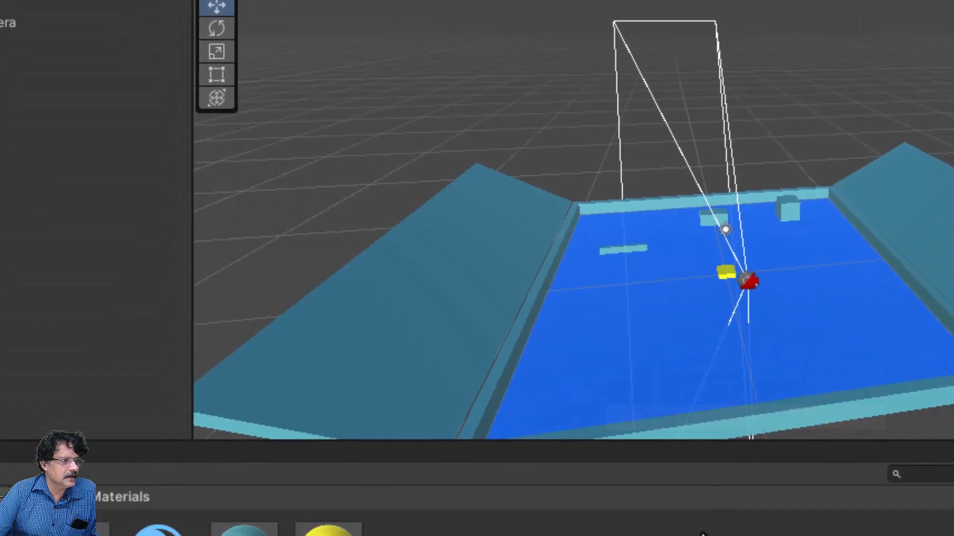
text(R)
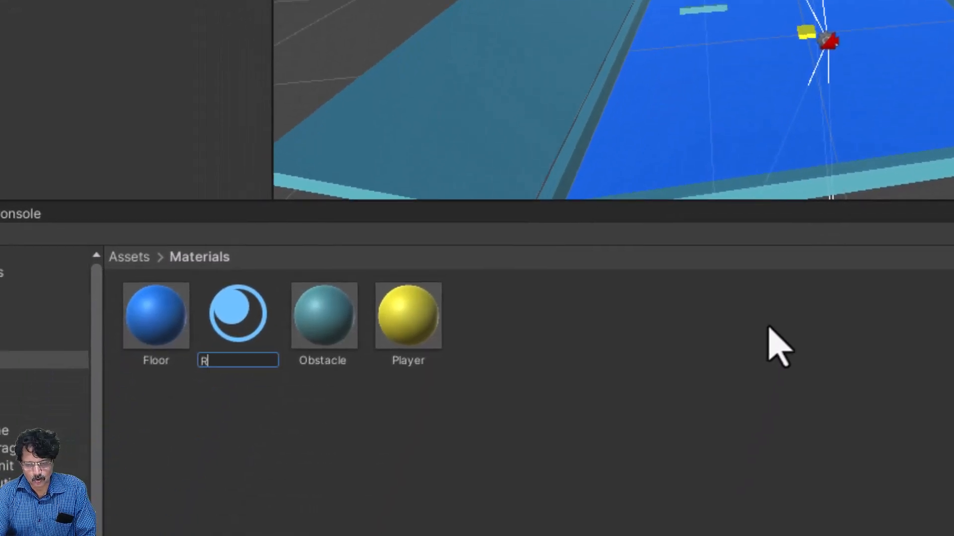
text(ollerMaterial)
key(Return)
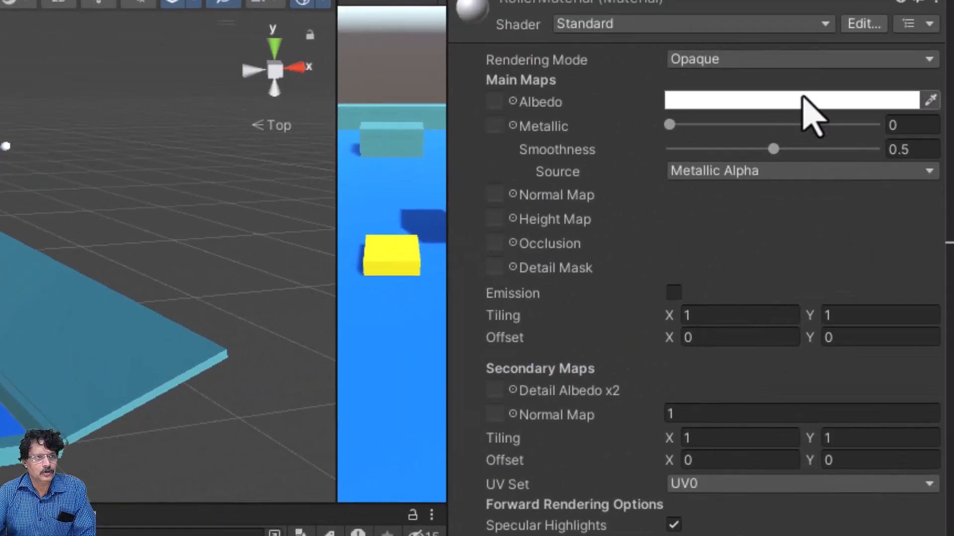
Step: Set RollerMaterial's albedo to lime green (RGB 153, 255, 31) and apply the material to Rollers
click(886, 75)
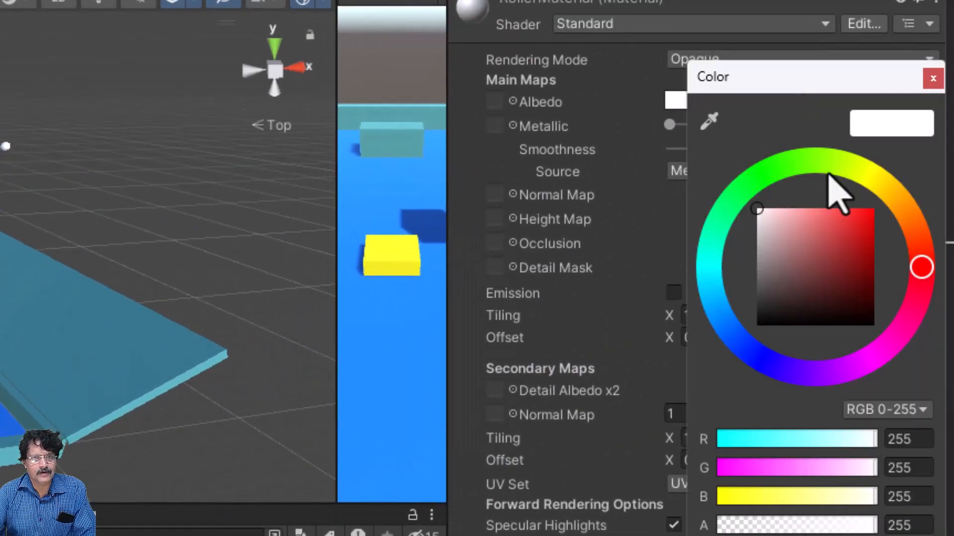
click(822, 169)
drag(820, 241, 861, 207)
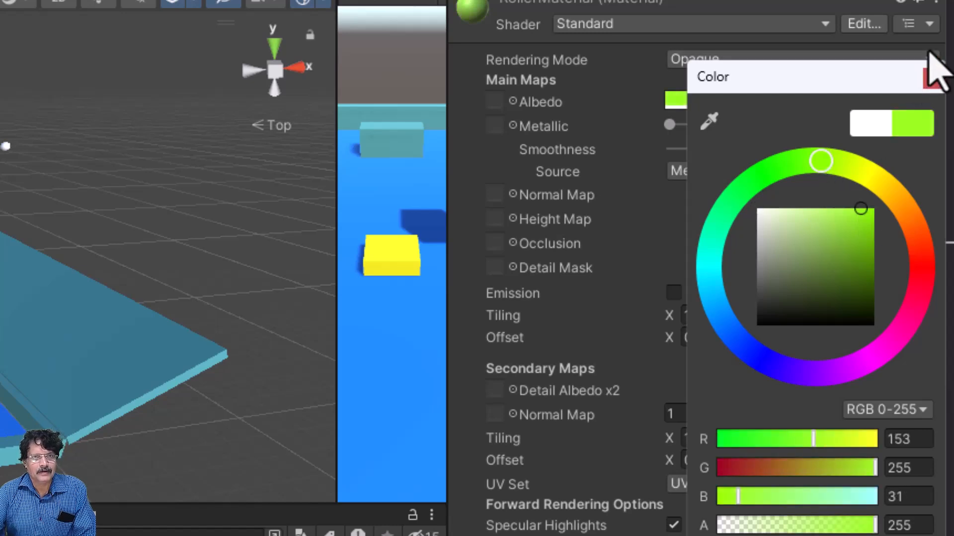
click(932, 78)
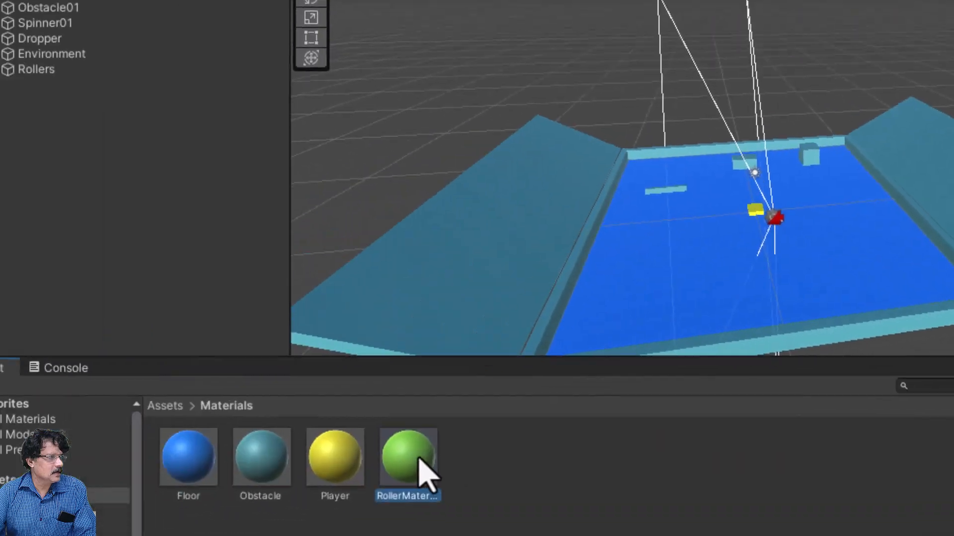
drag(470, 450, 121, 89)
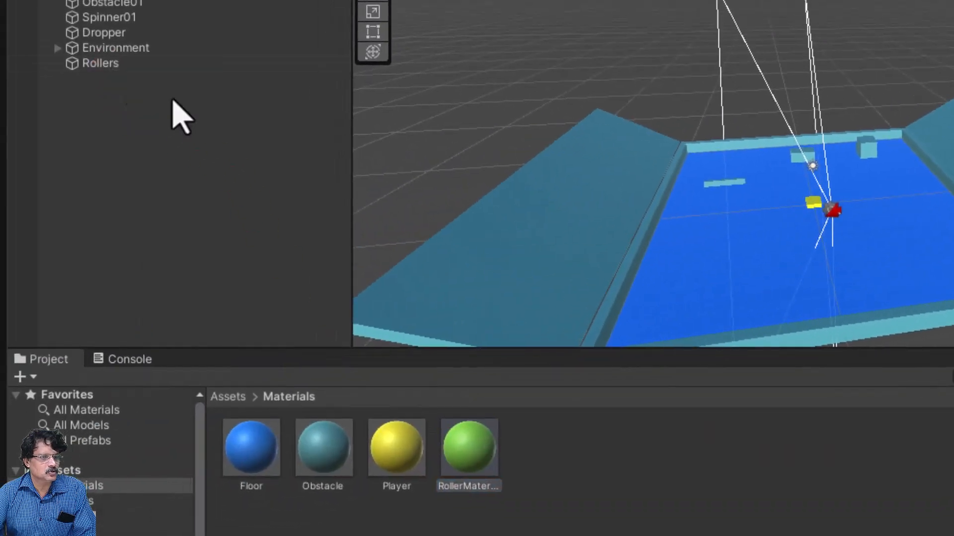
Step: From the top view, position Rollers above the right ramp at X 10.55 and Z -2.73
click(86, 64)
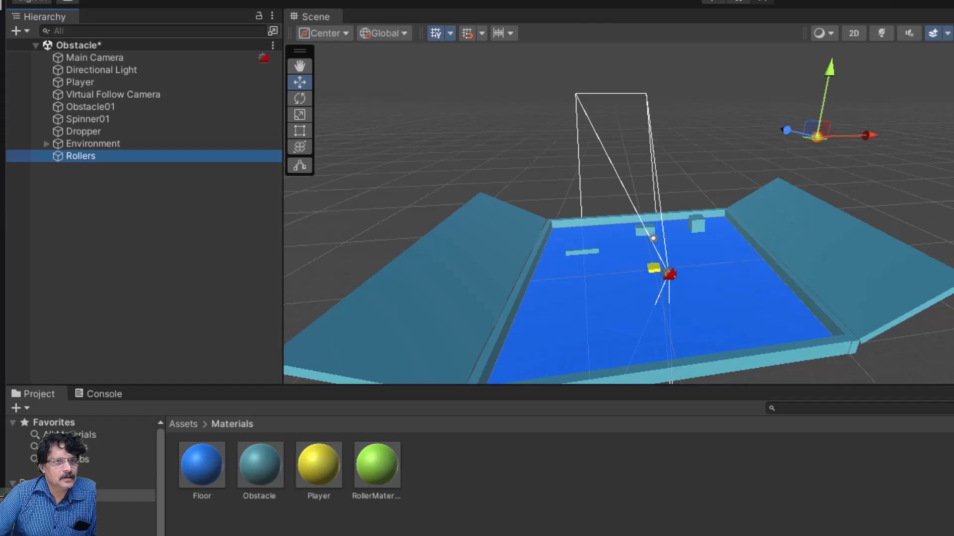
click(953, 65)
drag(928, 219, 878, 219)
drag(815, 155, 814, 211)
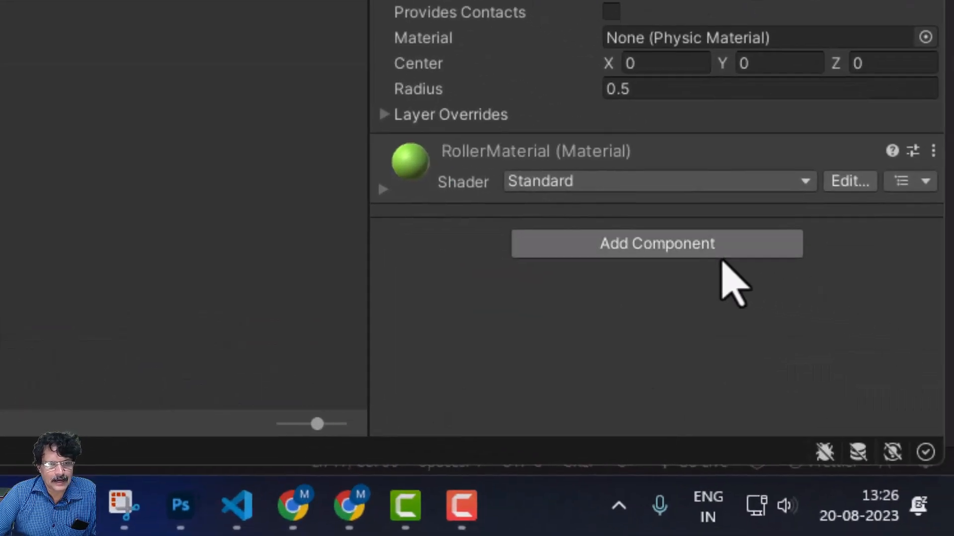
Step: Add a Rigidbody component and the Object Hit script to Rollers
click(709, 254)
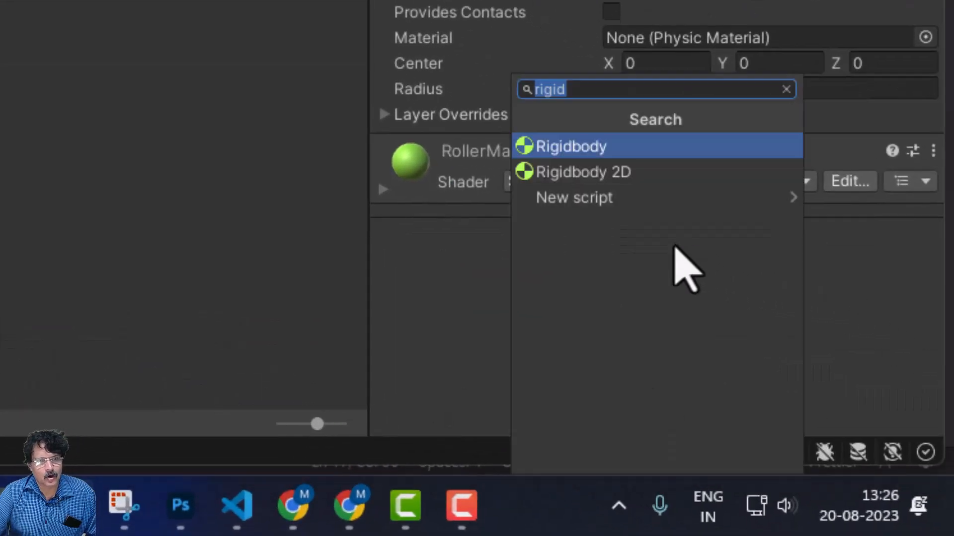
click(589, 151)
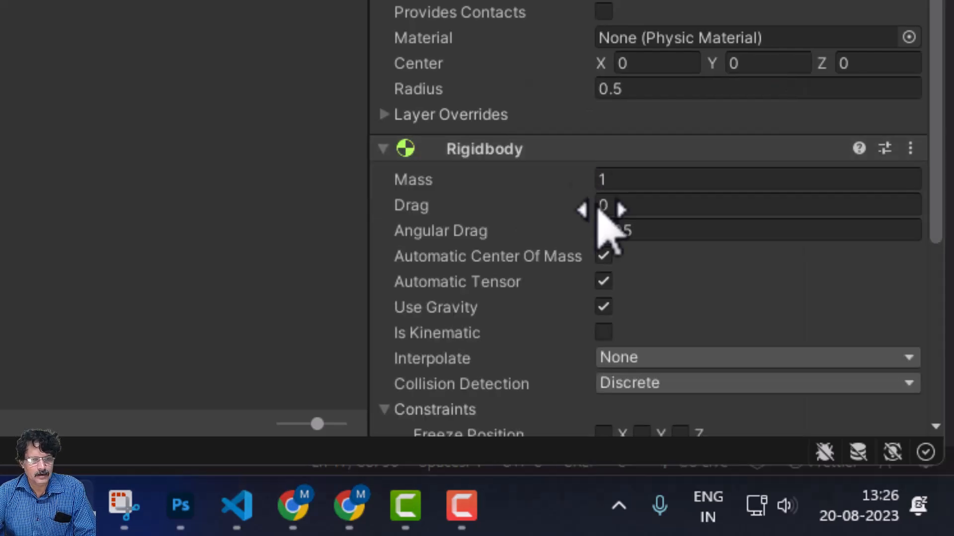
scroll(665, 282, down, 5)
click(618, 409)
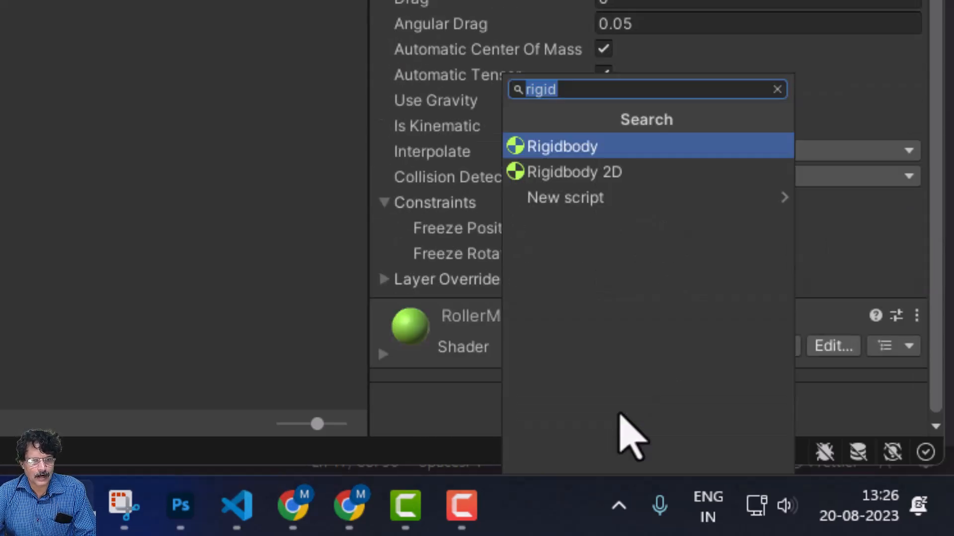
text(ov)
key(BackSpace)
text(bj)
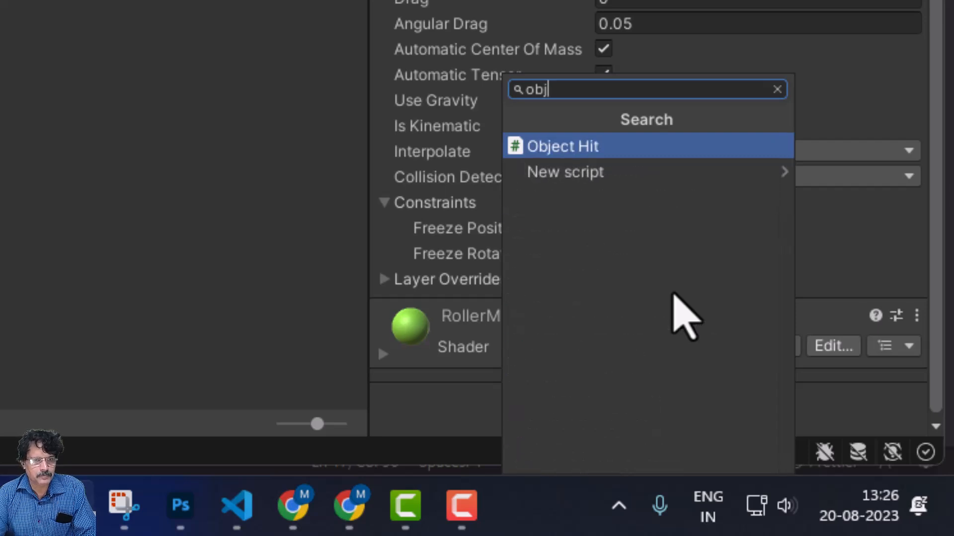
click(570, 146)
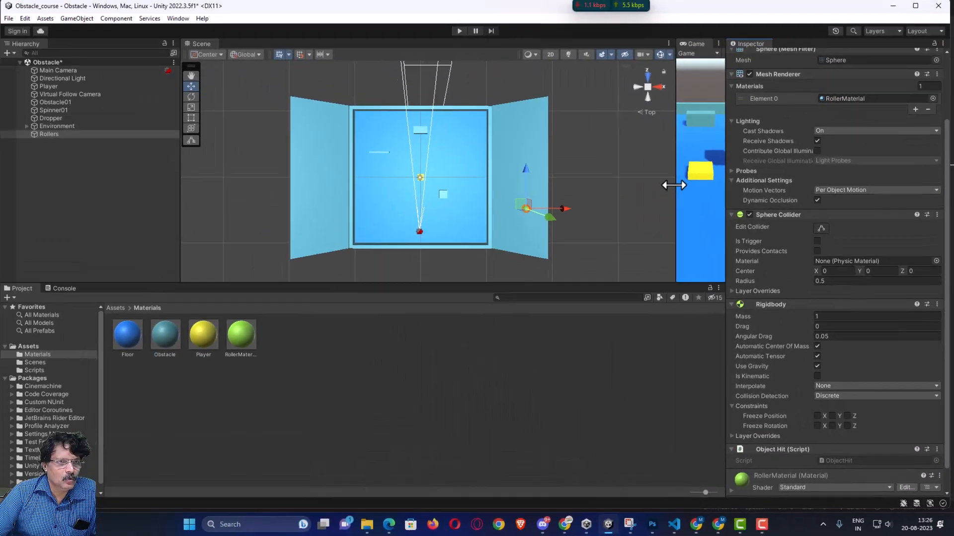
Step: Enlarge the Game view and play the scene to watch the roller come down the ramp, stopping it at the end
drag(673, 186, 215, 185)
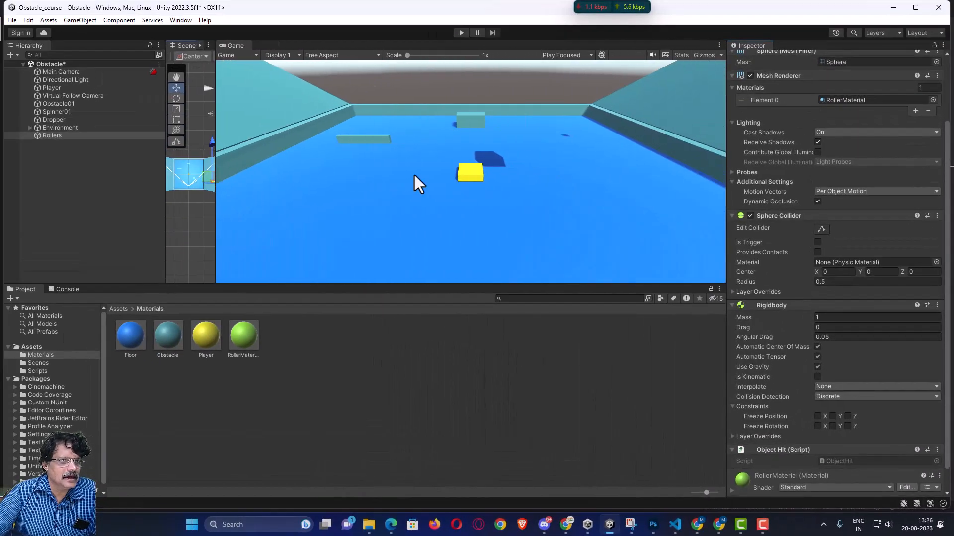
click(461, 32)
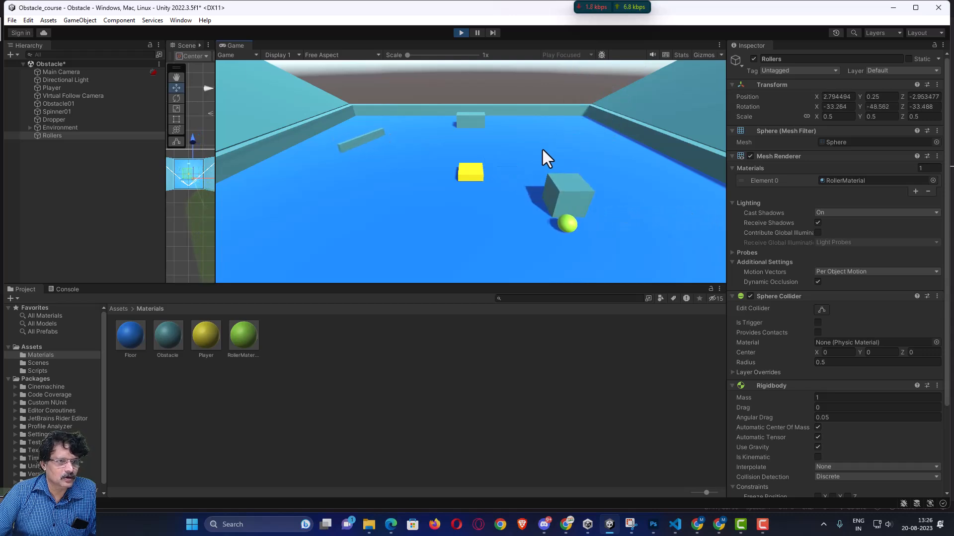
click(461, 33)
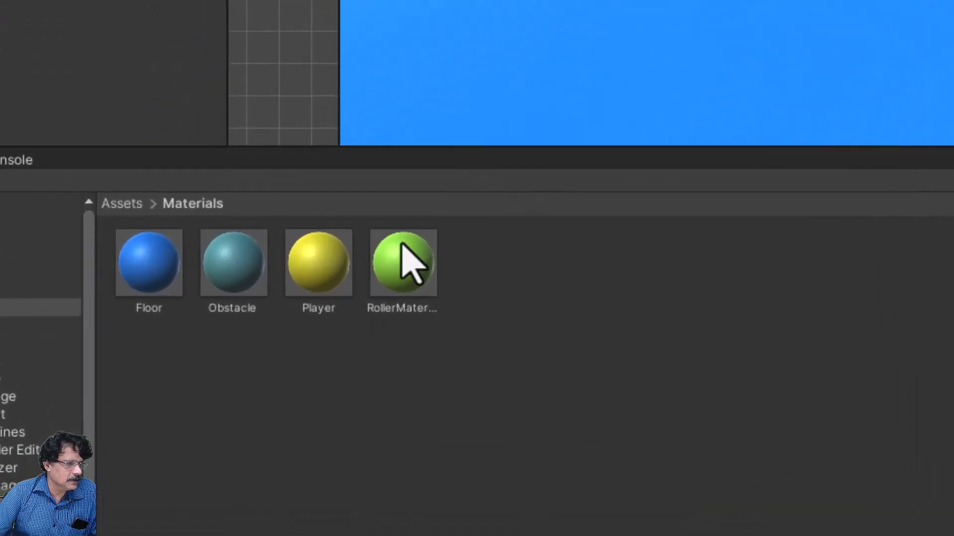
Step: Set RollerMaterial's smoothness to 0.2 and test the roller in a short play run
click(294, 300)
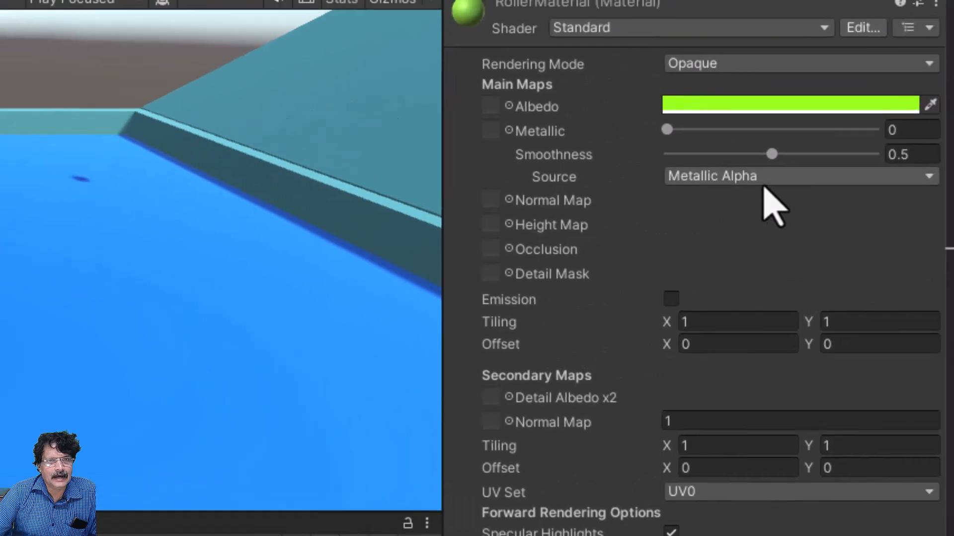
click(912, 155)
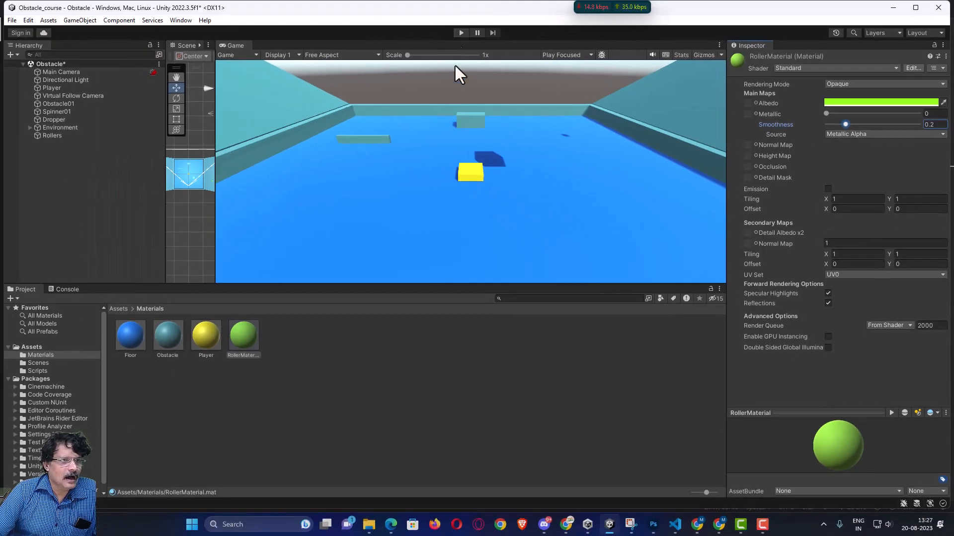
click(458, 32)
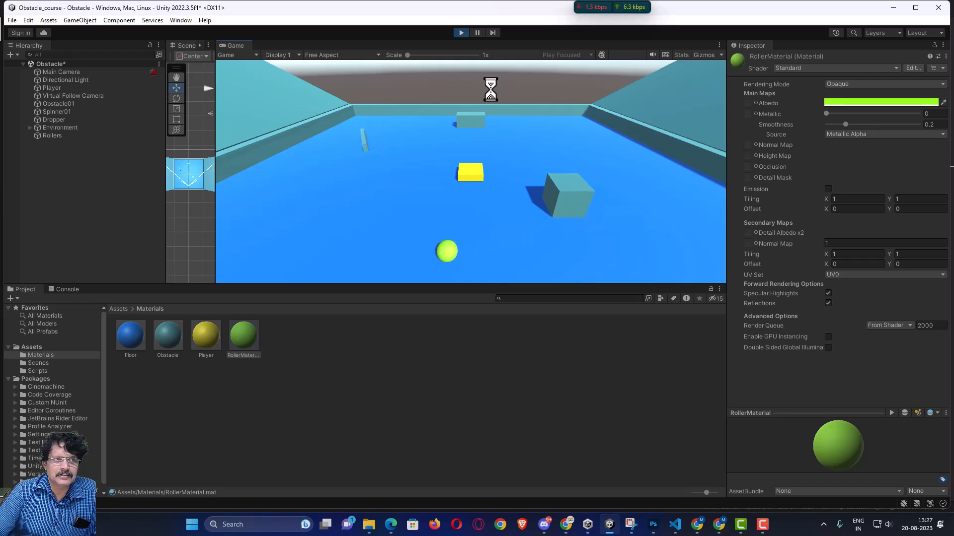
click(460, 33)
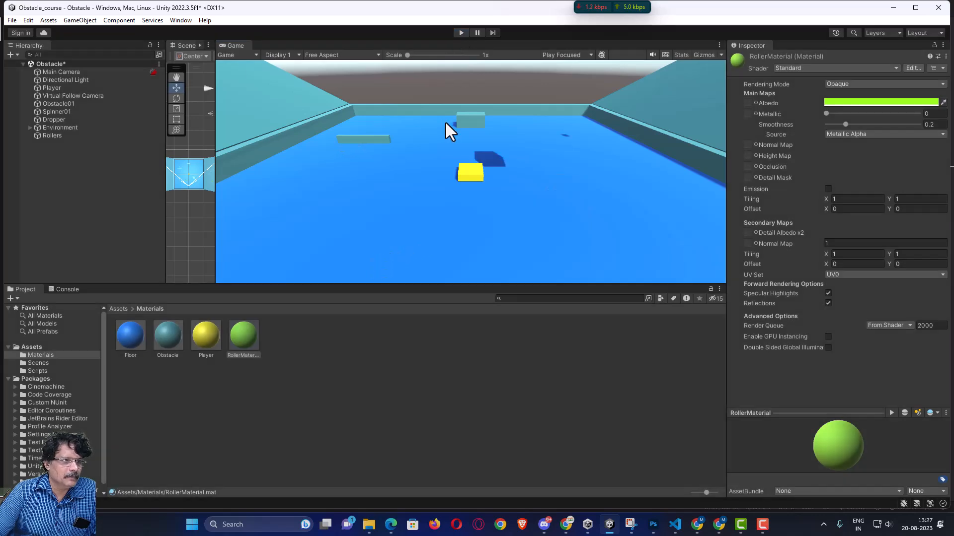
Step: Enlarge the Scene view again and add a 3D cube at the root level of the scene
click(51, 136)
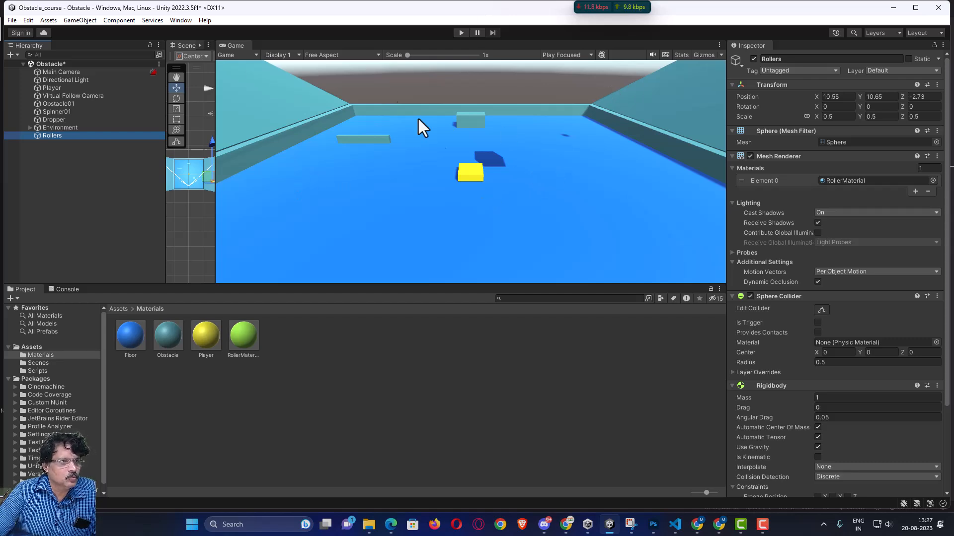
drag(214, 91, 758, 169)
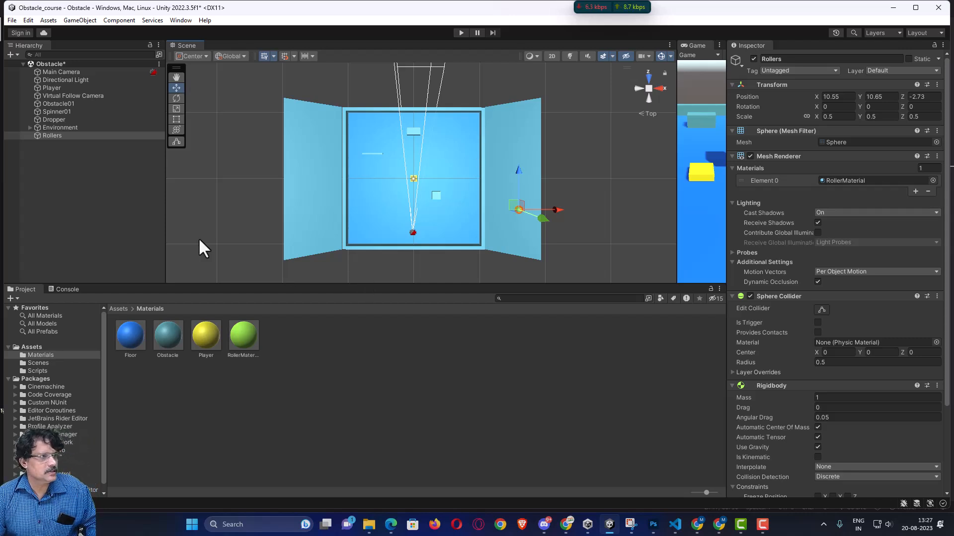
click(53, 166)
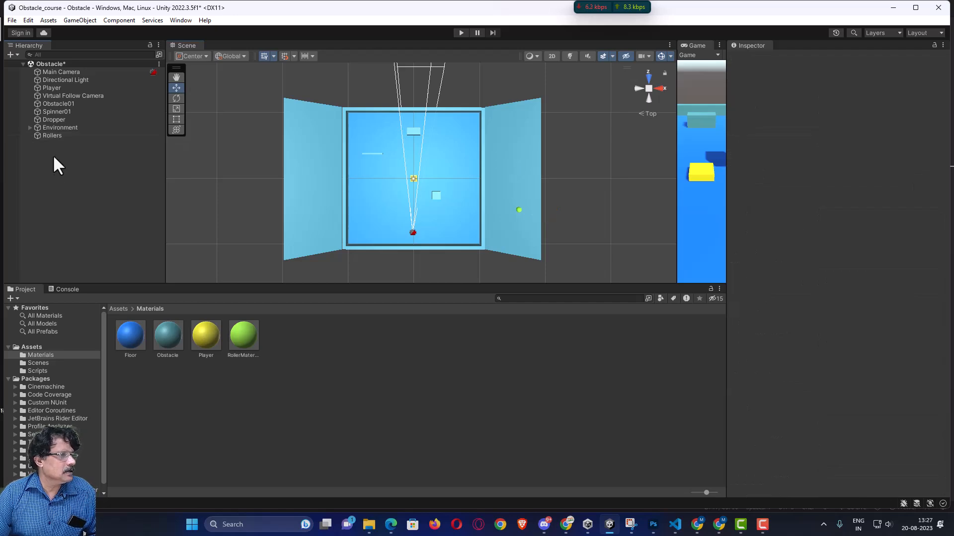
right_click(53, 167)
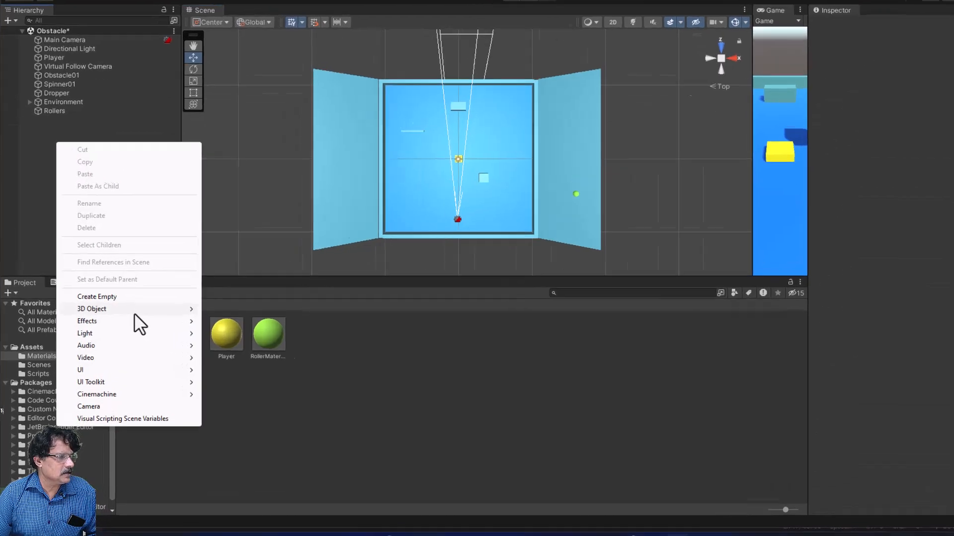
mouse_move(125, 314)
click(208, 314)
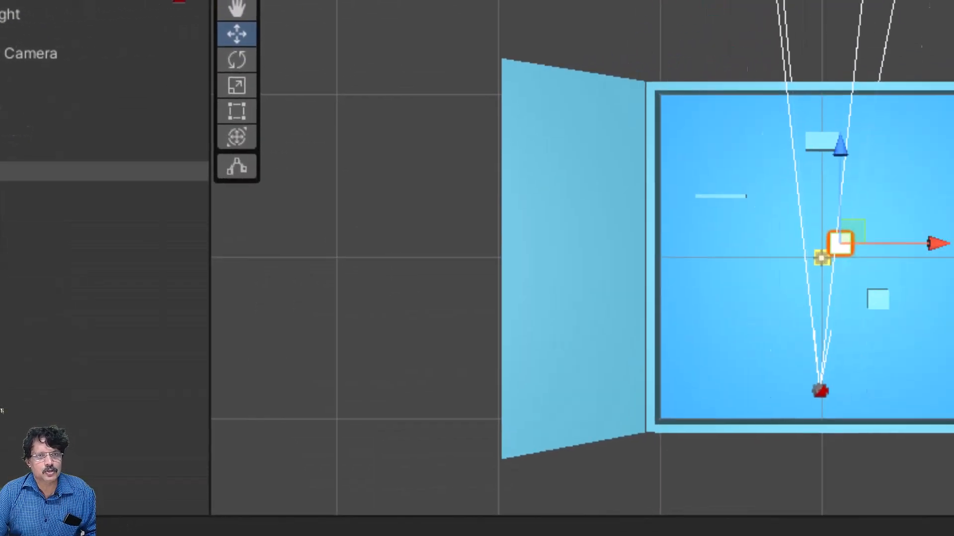
Step: Scale the new cube to X 2, Y 0.2 and Z 2 to make a flat square pad
click(875, 153)
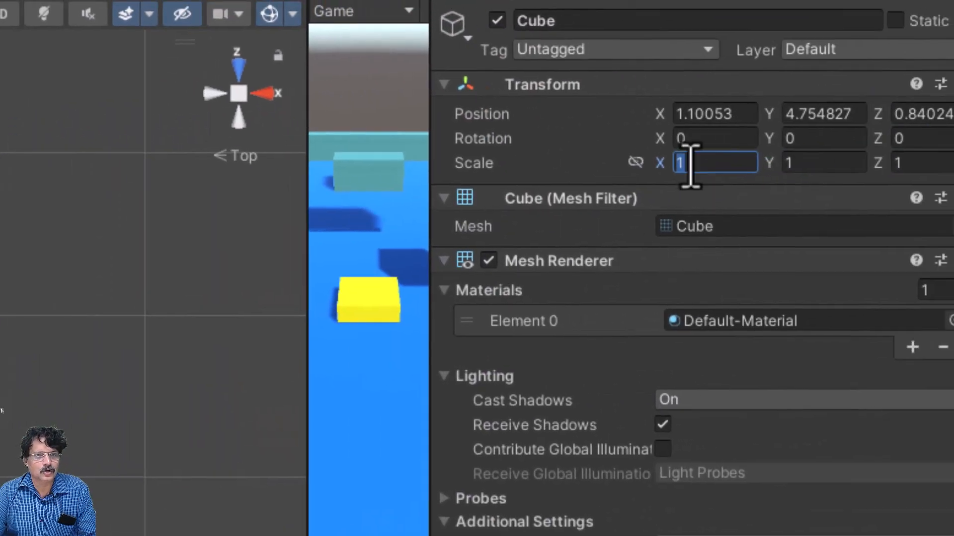
text(2)
click(924, 164)
text(2)
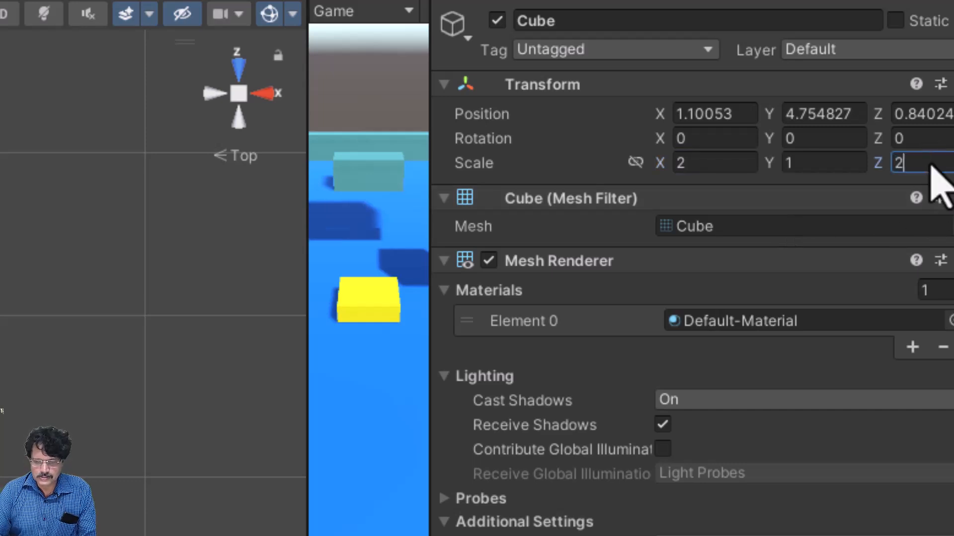
click(813, 165)
text(.2)
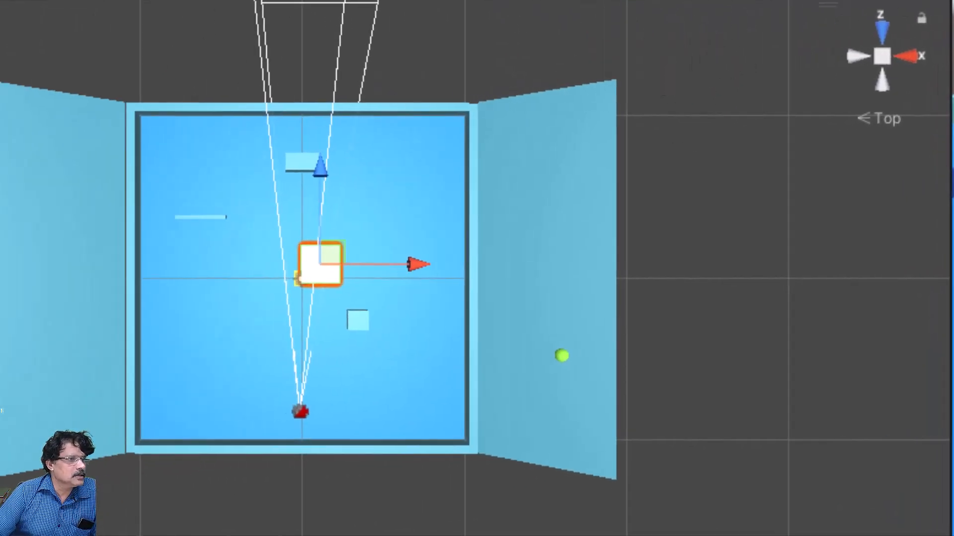
Step: Move the pad into the floor corner between Wall_left and Wall_bottom at floor level, about X -8.64, Y -0.06, Z -8.75
drag(326, 251, 174, 408)
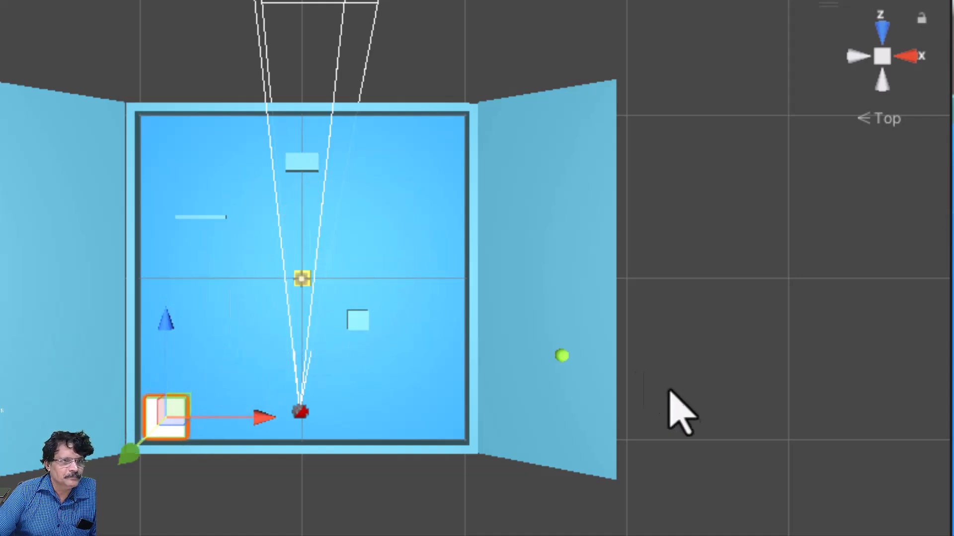
alt+drag(432, 477, 477, 1)
drag(105, 232, 116, 371)
drag(228, 447, 169, 458)
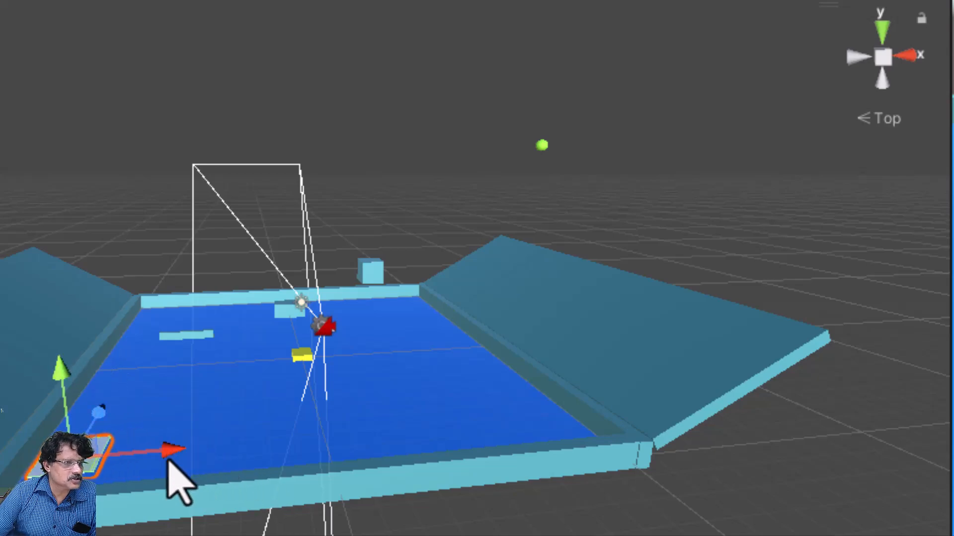
click(882, 31)
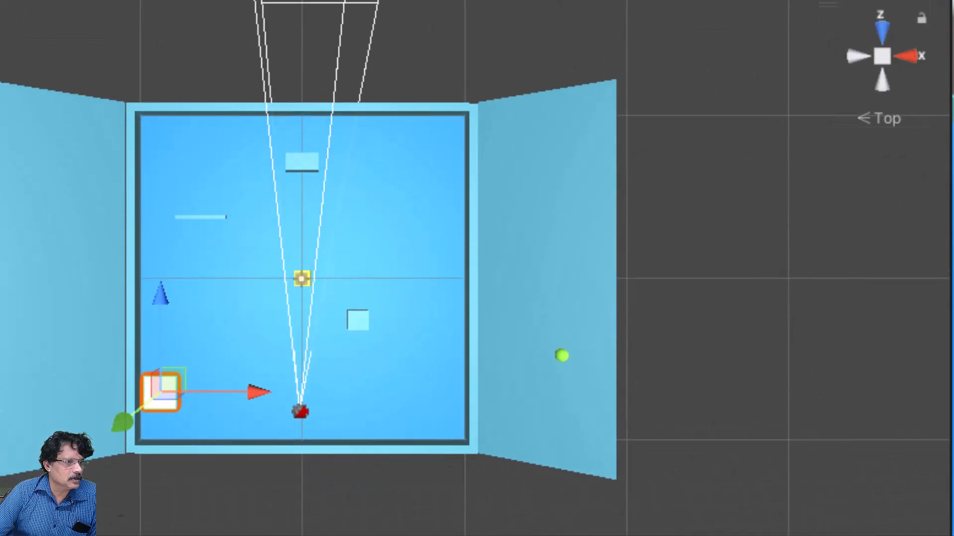
drag(174, 378, 178, 407)
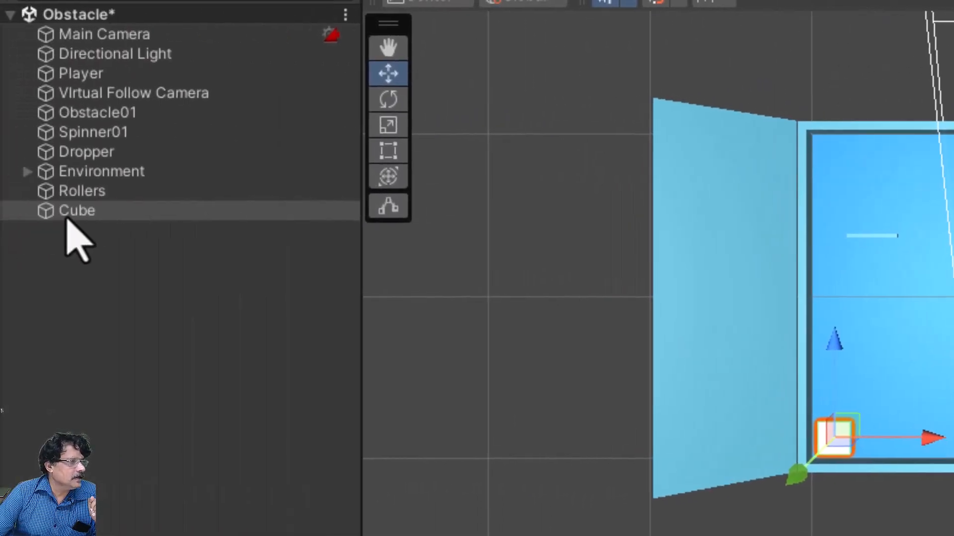
Step: Rename the Cube object as Start and select it
click(45, 214)
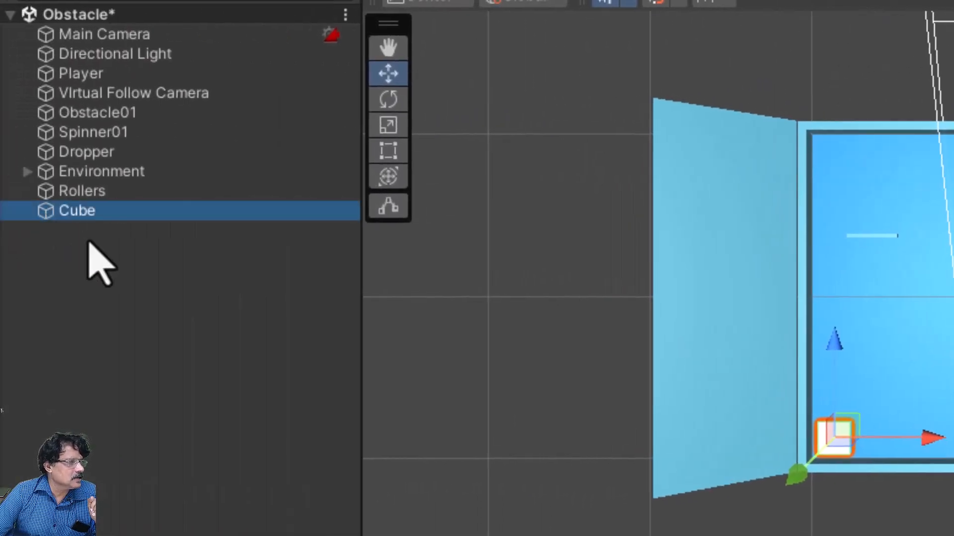
key(F2)
text(Start)
click(90, 244)
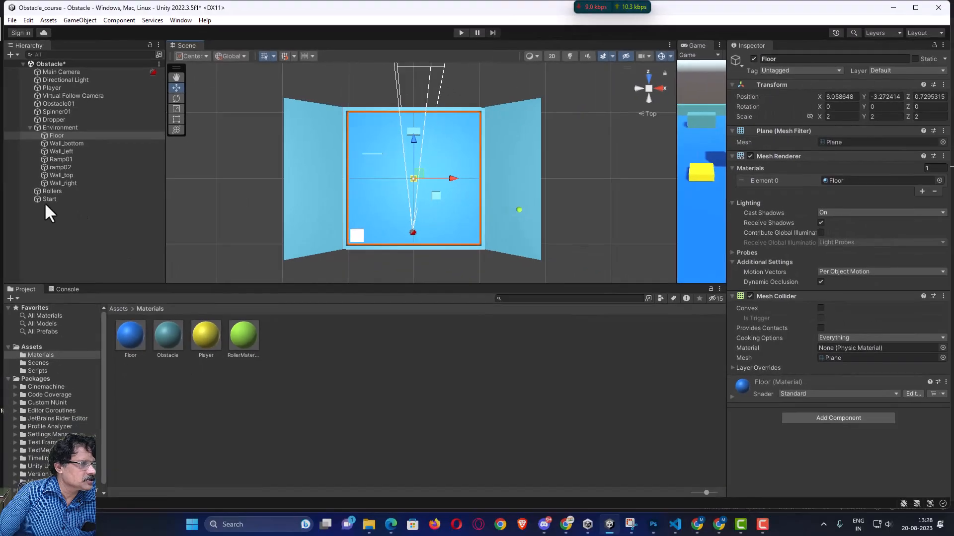
click(75, 211)
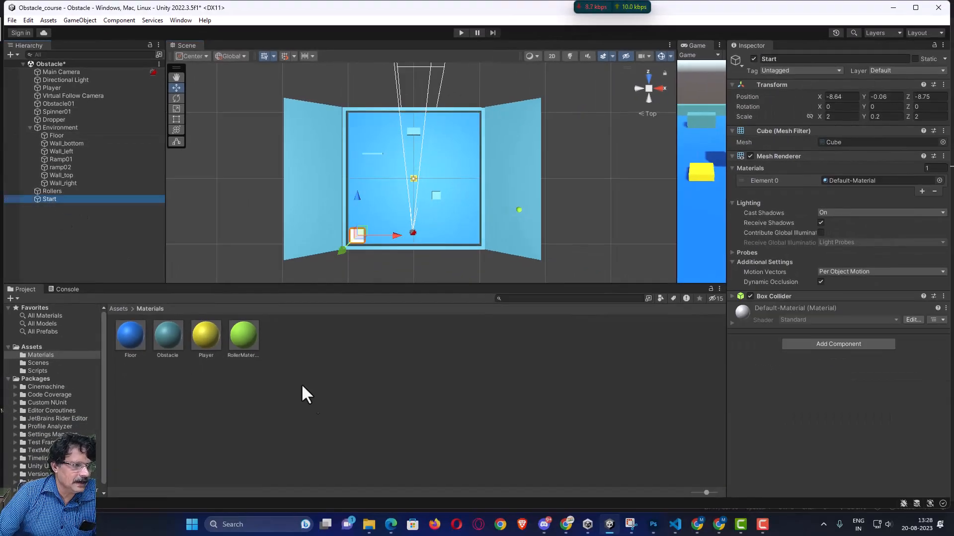
Step: Create a new material named Start_finish_material in the Materials folder
right_click(280, 388)
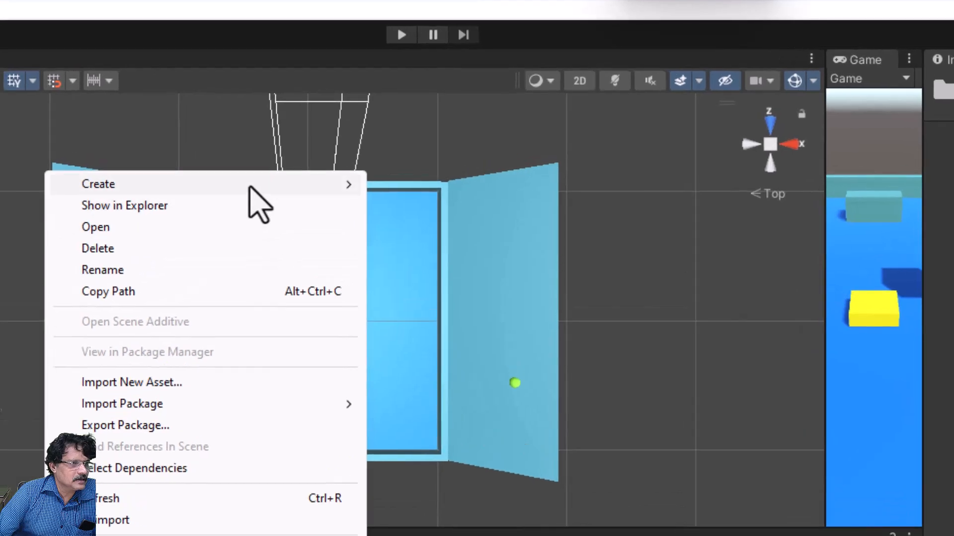
mouse_move(382, 109)
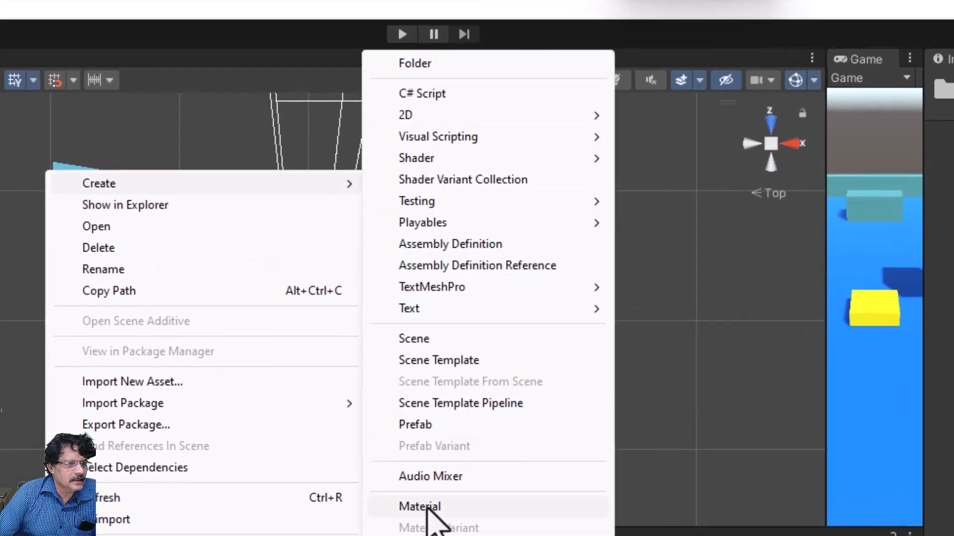
click(425, 506)
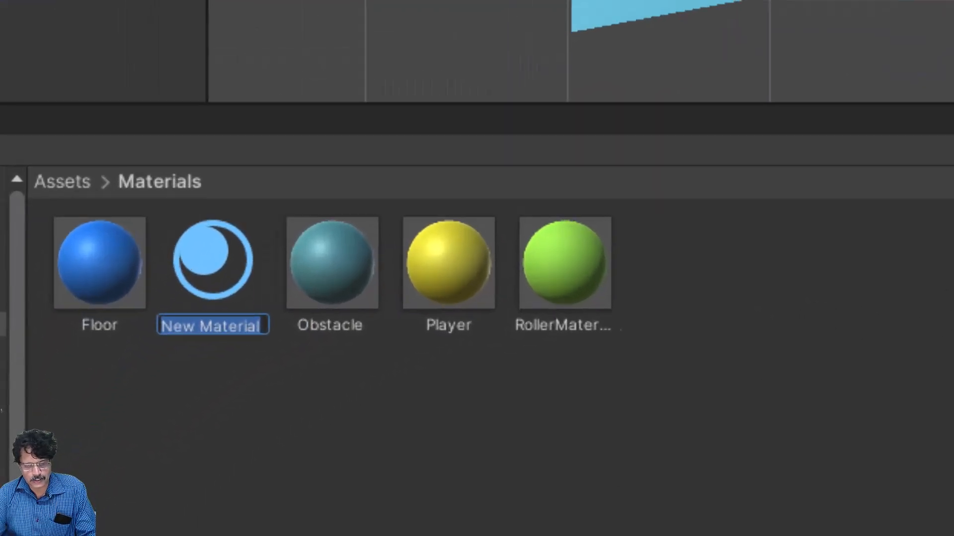
text(St)
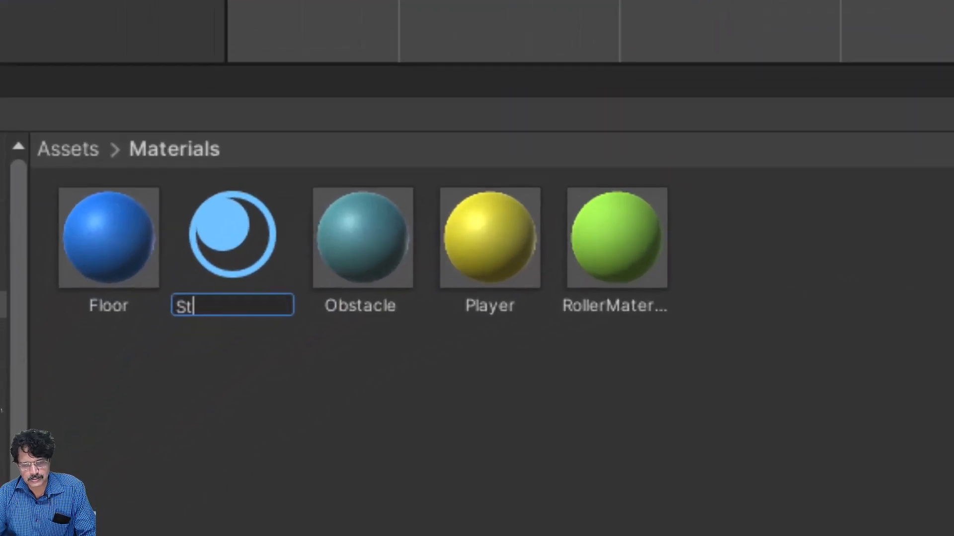
text(art_finish_material)
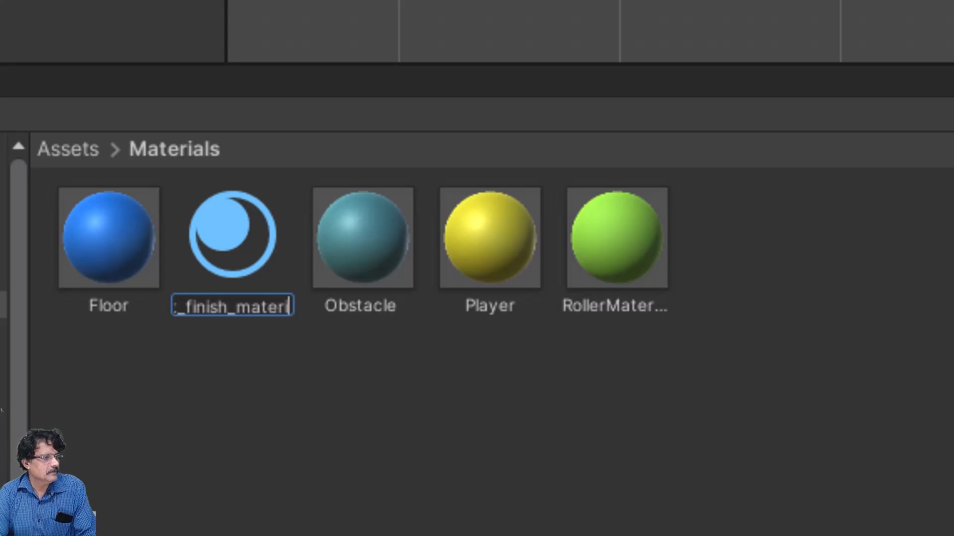
key(Return)
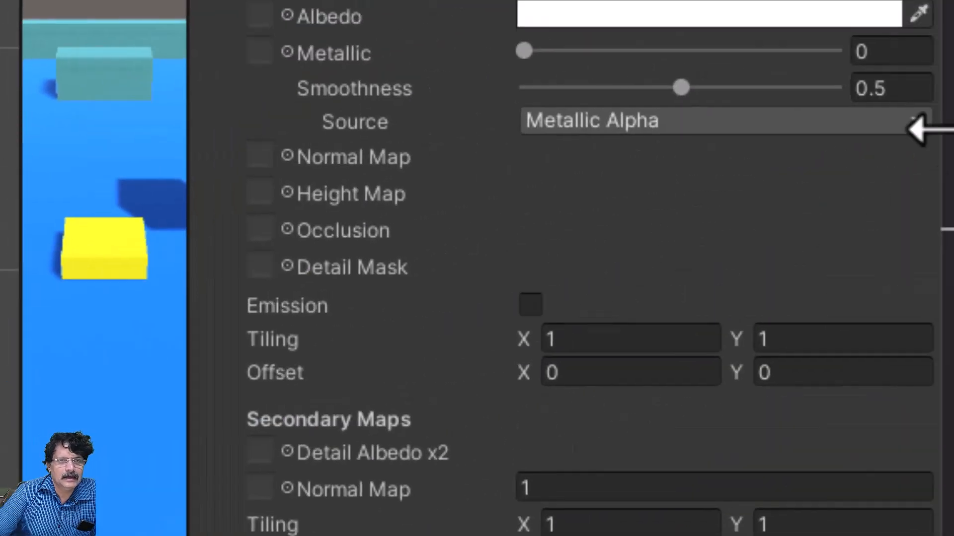
Step: Set the albedo colour of Start_finish_material to light magenta pink and apply the material to Start
click(672, 23)
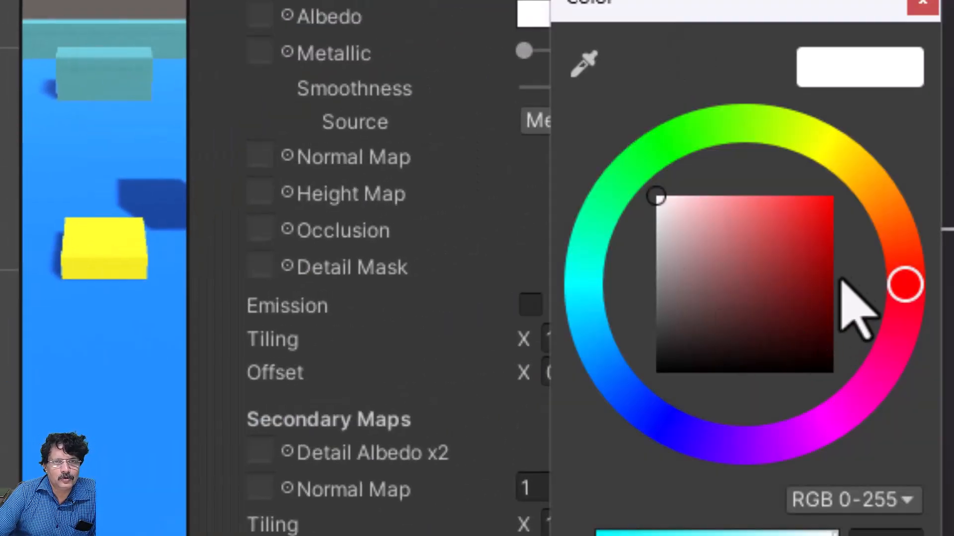
drag(774, 436, 839, 411)
drag(784, 245, 755, 167)
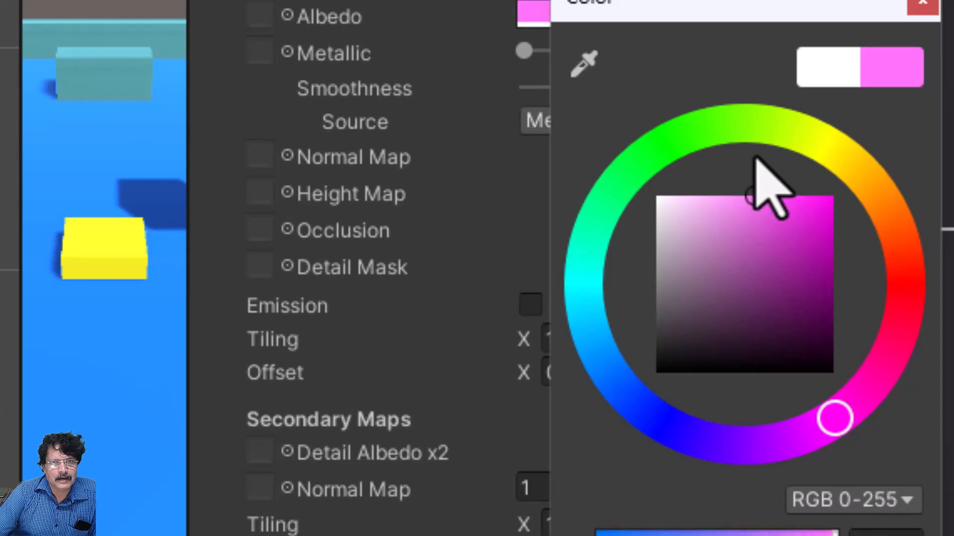
click(923, 5)
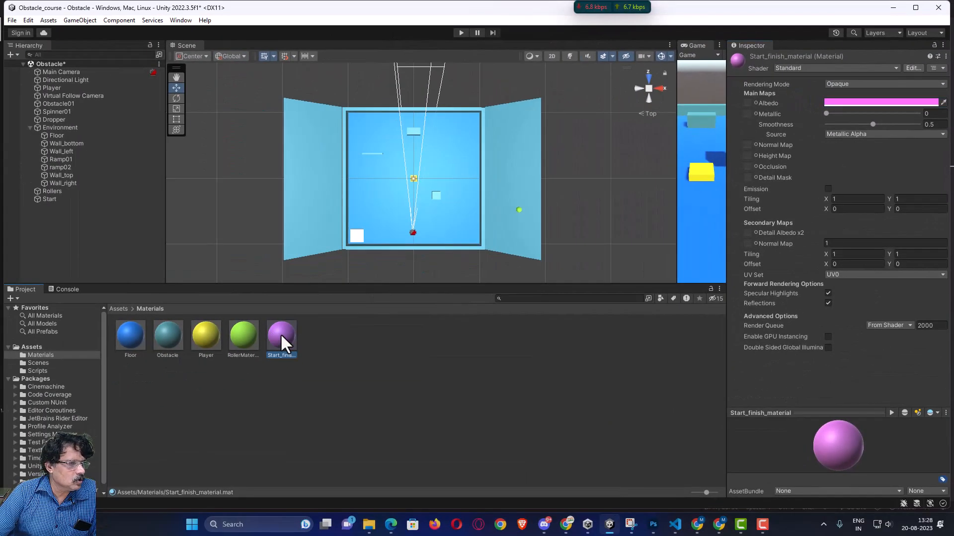
drag(281, 335, 63, 258)
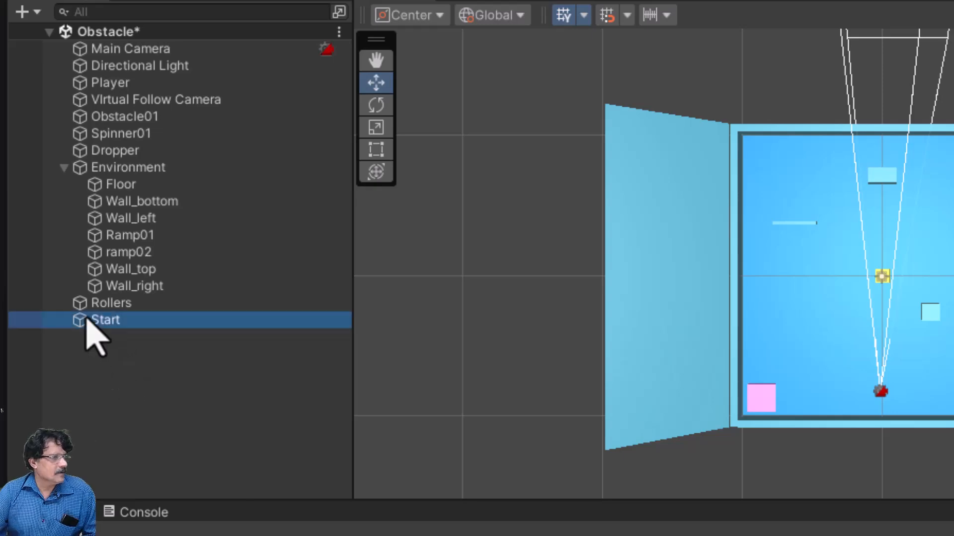
Step: Remove the Box Collider component from the Start pad
click(87, 321)
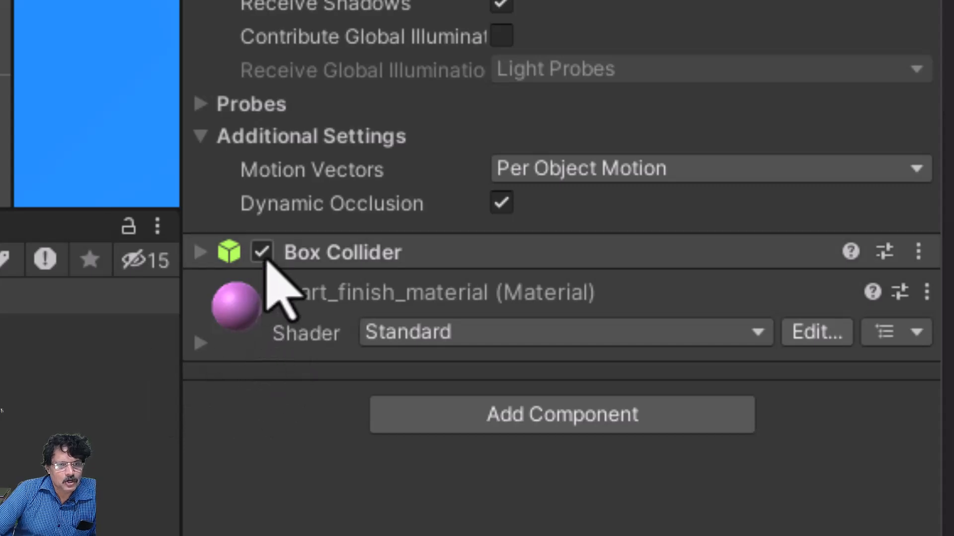
click(918, 252)
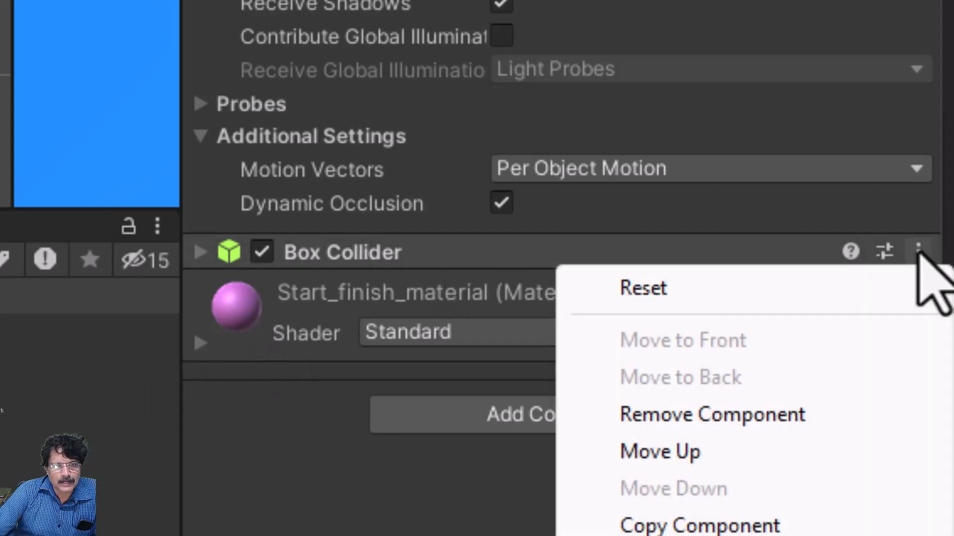
click(784, 417)
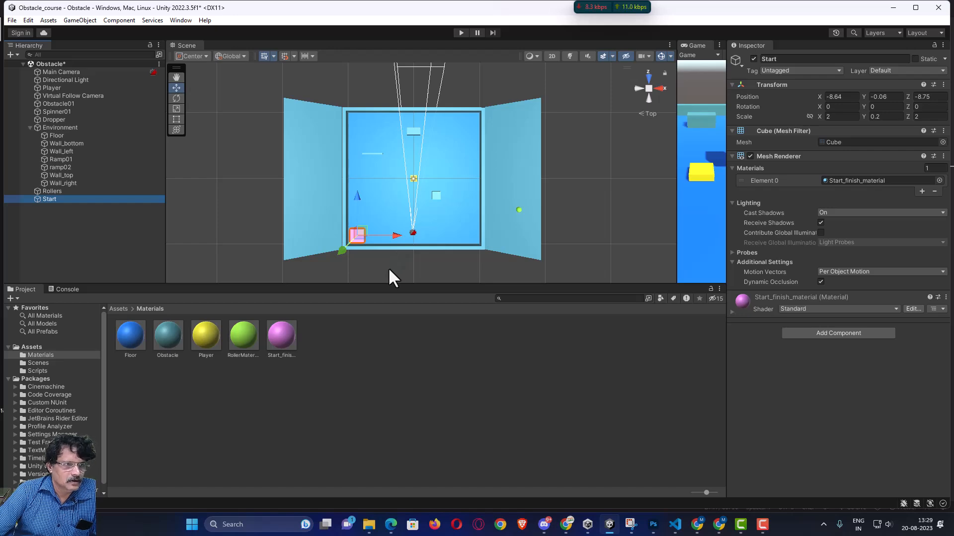
Step: Duplicate the Start pad and rename the copy as End
alt+drag(372, 264, 388, 28)
mouse_move(358, 216)
middle_down()
mouse_move(366, 171)
mouse_move(340, 217)
mouse_move(365, 206)
middle_up()
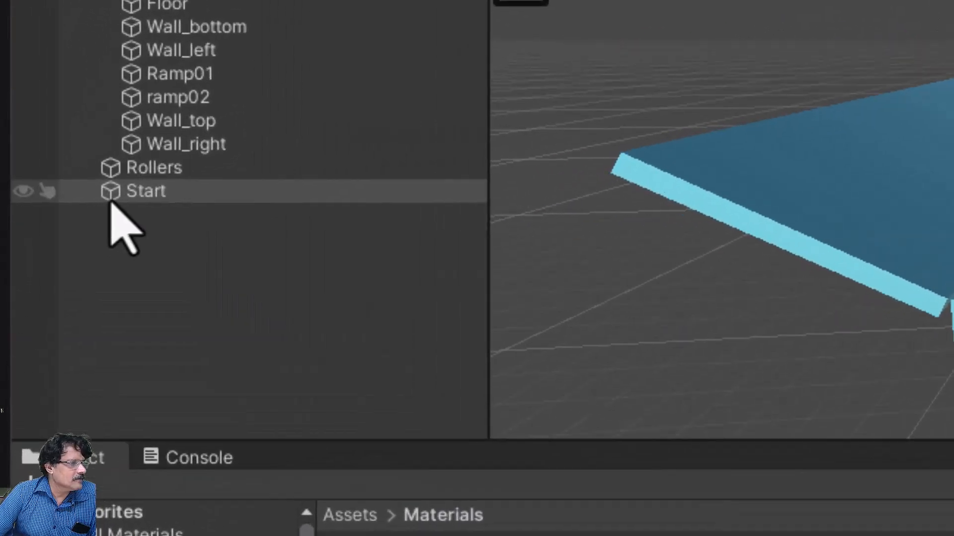
click(40, 199)
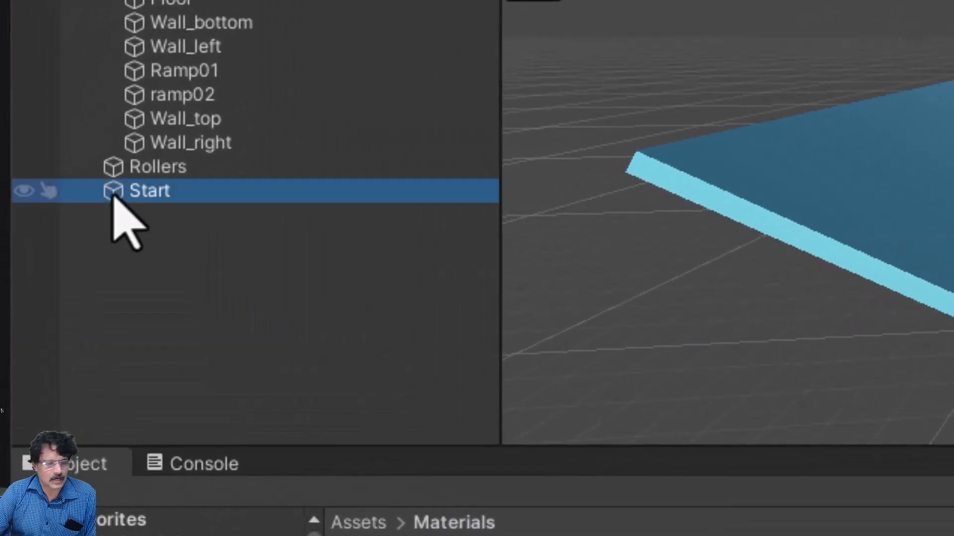
key(ctrl+d)
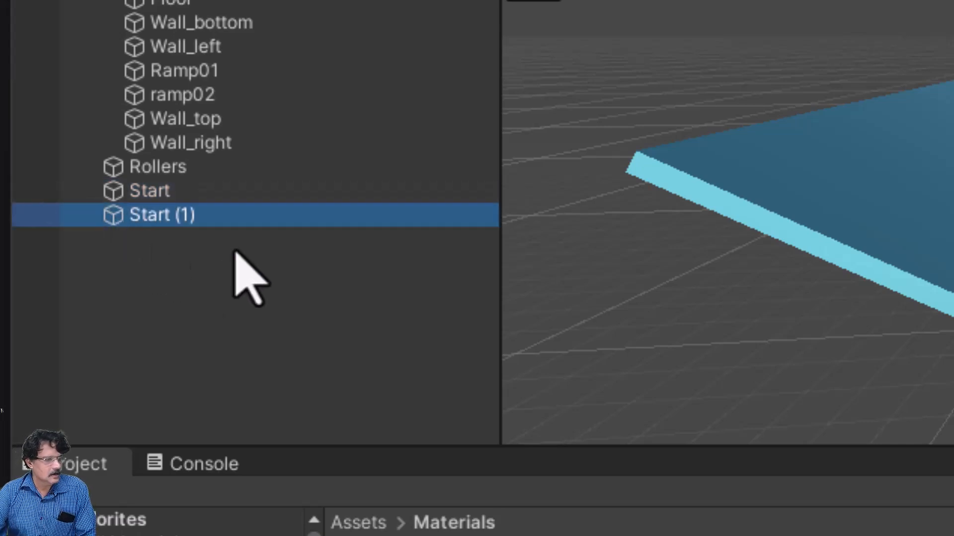
key(F2)
text(E)
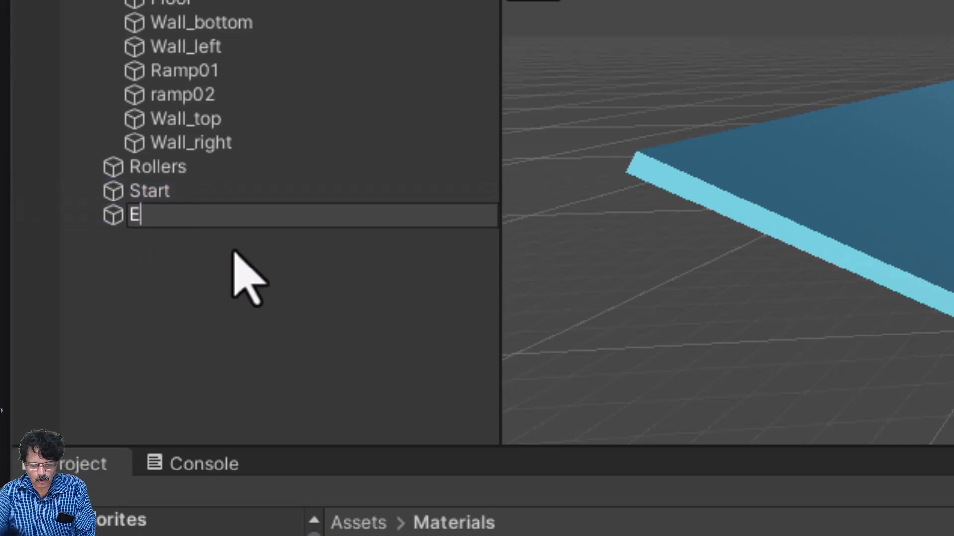
text(nd)
key(Return)
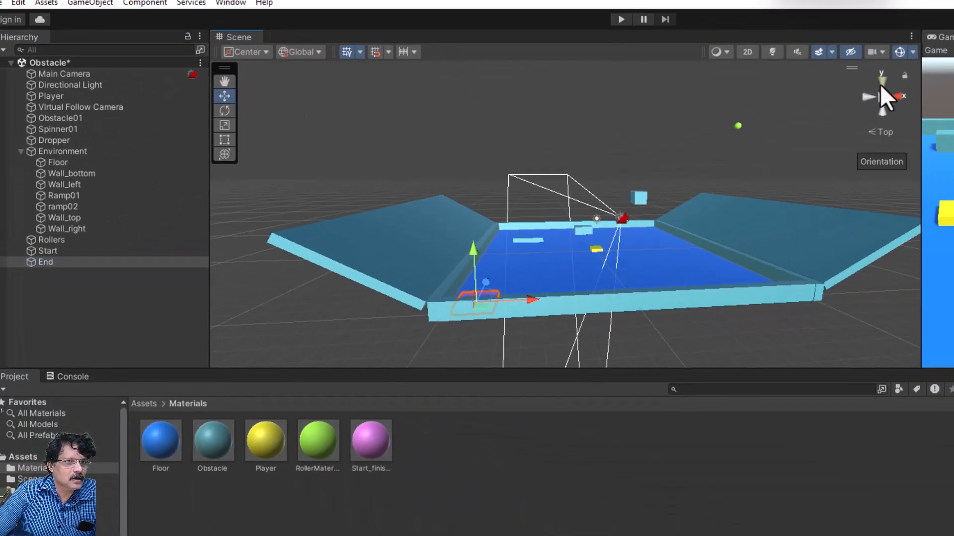
Step: From the top view, move the End pad to the floor corner diagonally opposite Start, between Wall_top and Wall_right
click(881, 84)
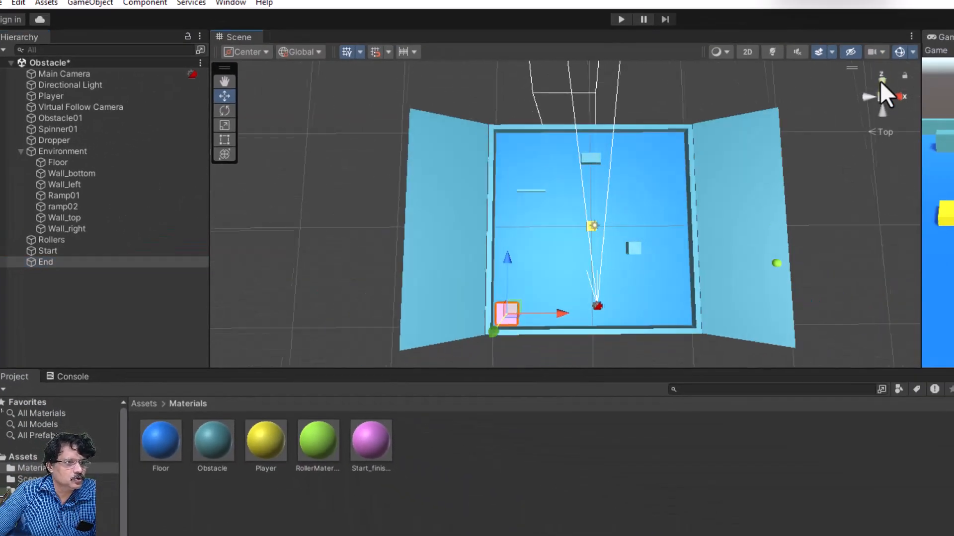
drag(515, 302, 642, 217)
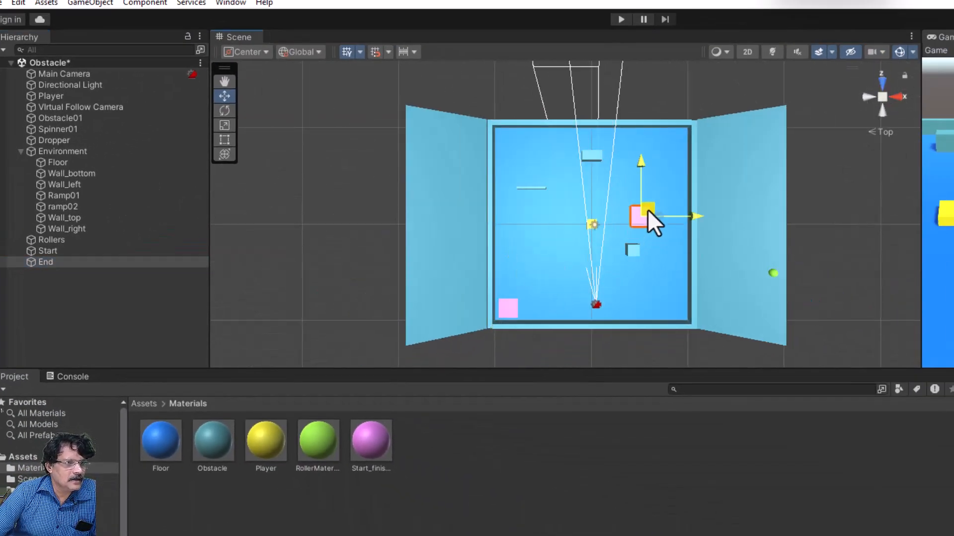
drag(678, 135, 682, 135)
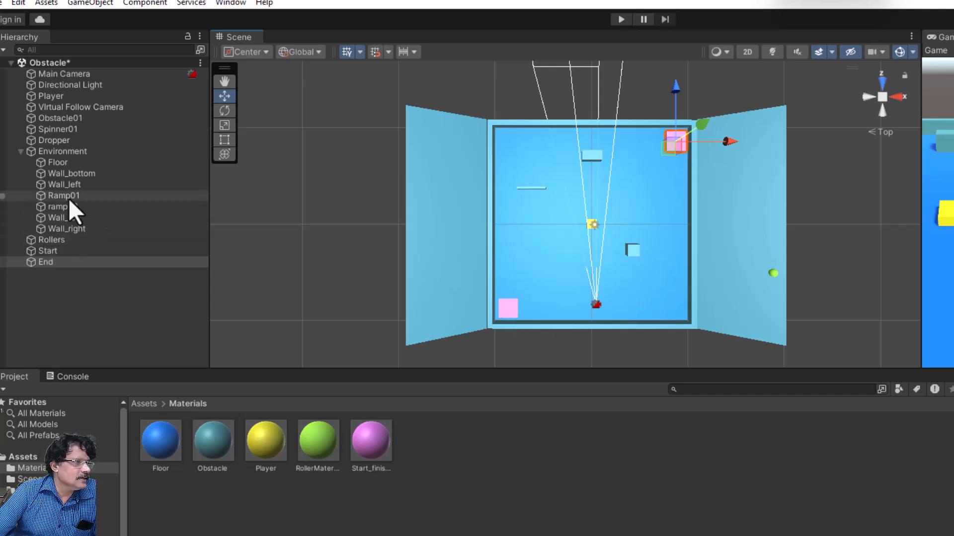
Step: Move the Player onto the centre of the Start pad, at about X -8.55 and Z -8.84
click(58, 98)
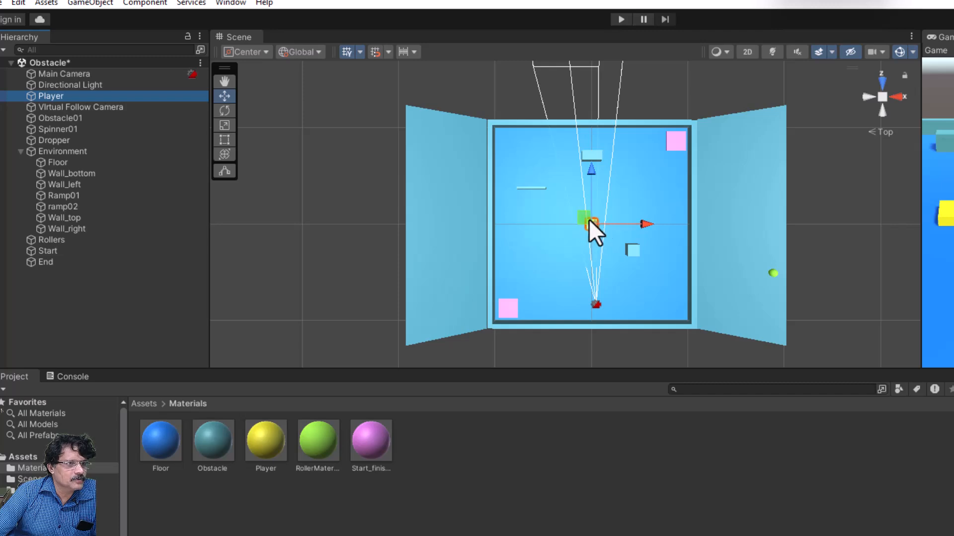
drag(583, 222, 500, 303)
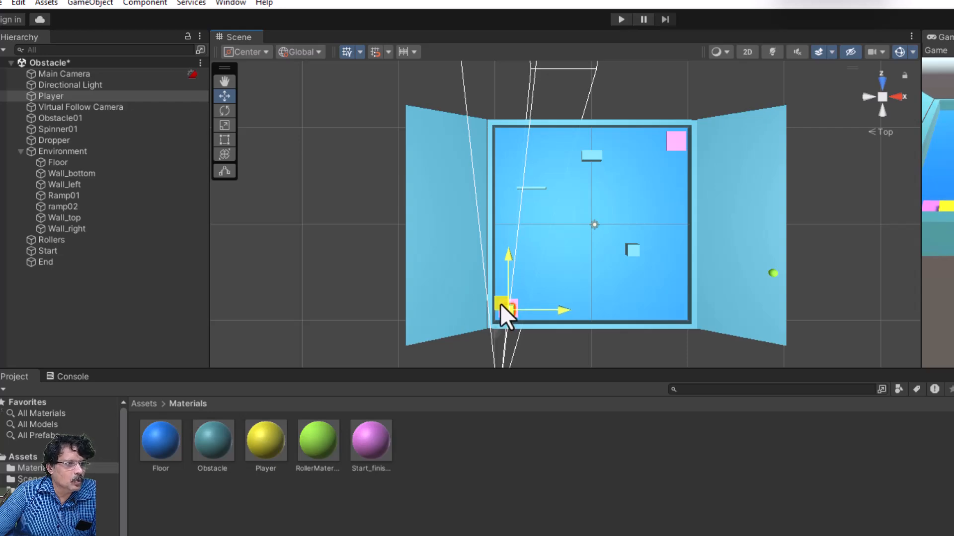
scroll(659, 401, up, 5)
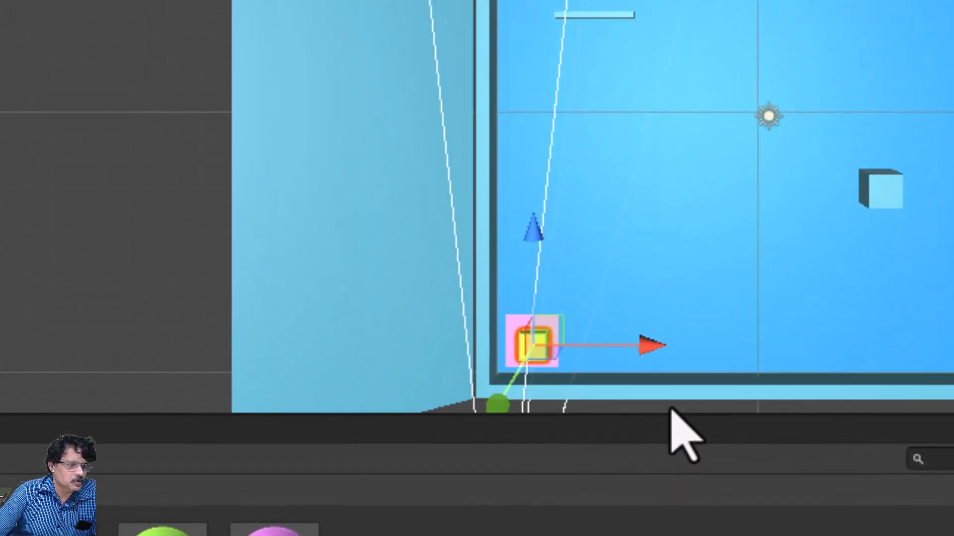
middle_drag(627, 341, 672, 73)
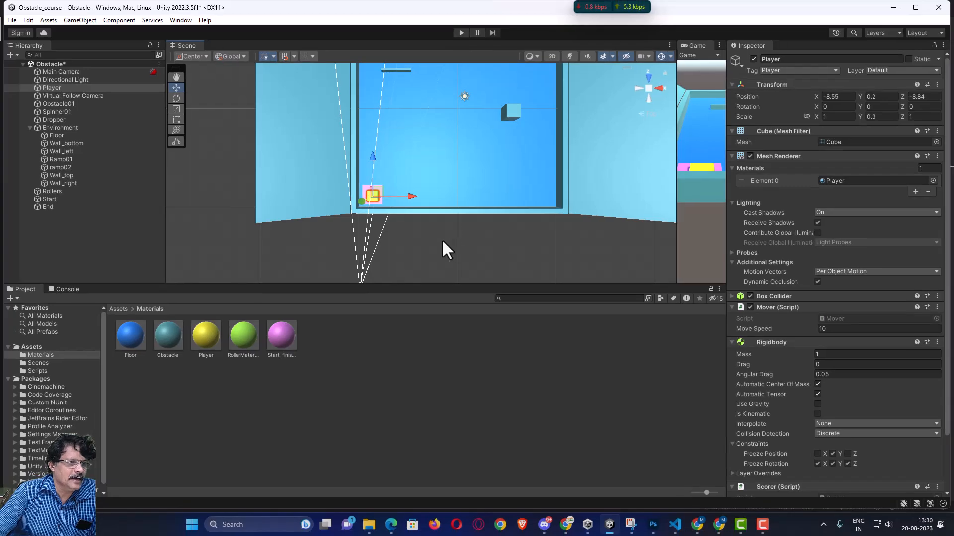
Step: Create a folder named Prefabs in the project's Assets folder and open it
scroll(442, 240, down, 4)
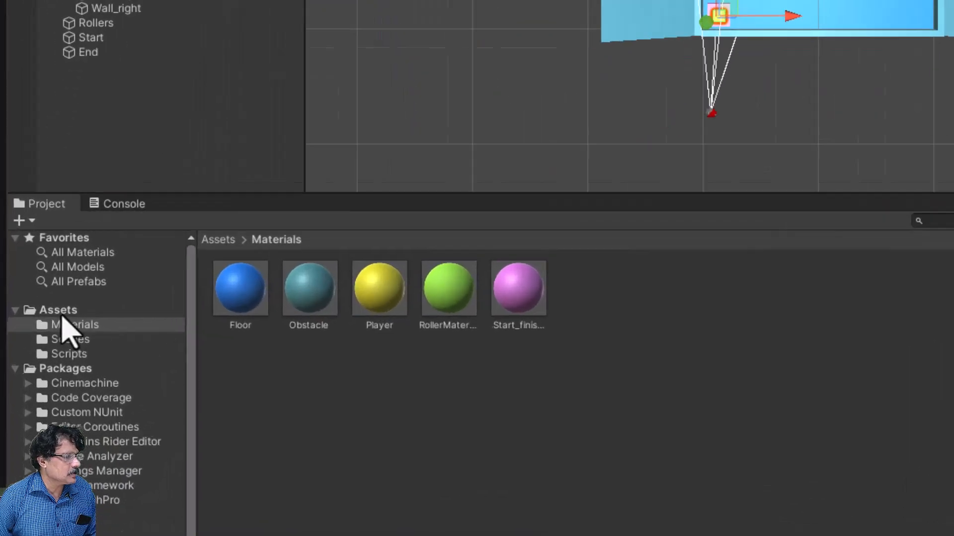
click(33, 348)
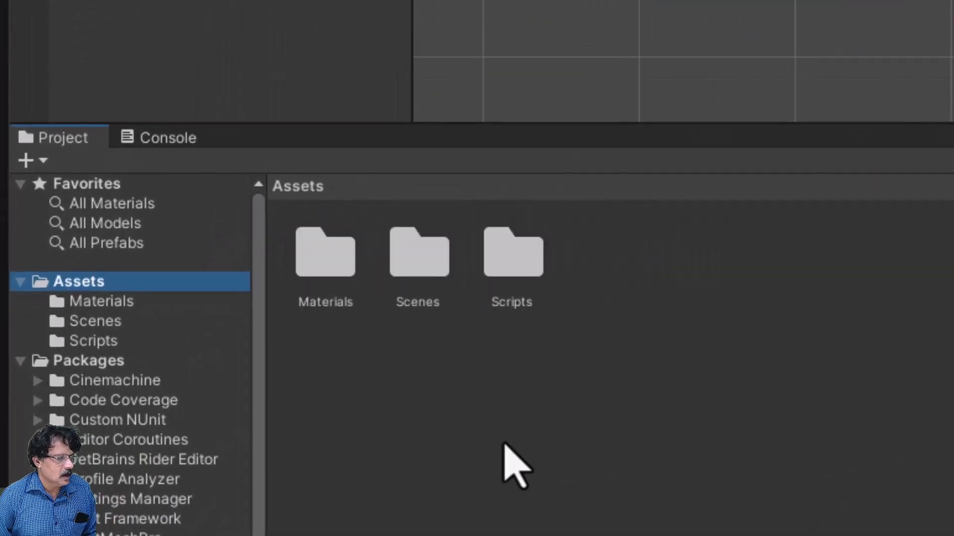
right_click(515, 466)
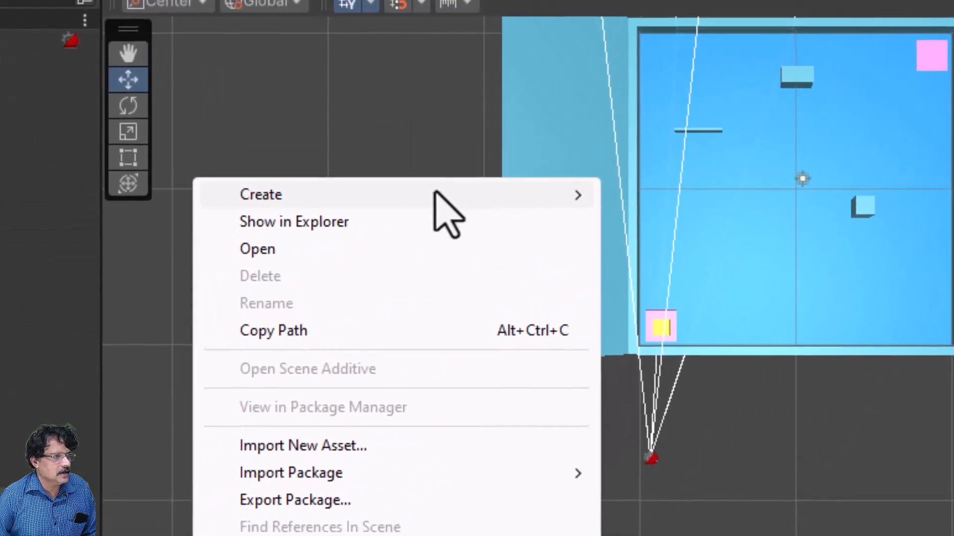
mouse_move(502, 195)
click(655, 0)
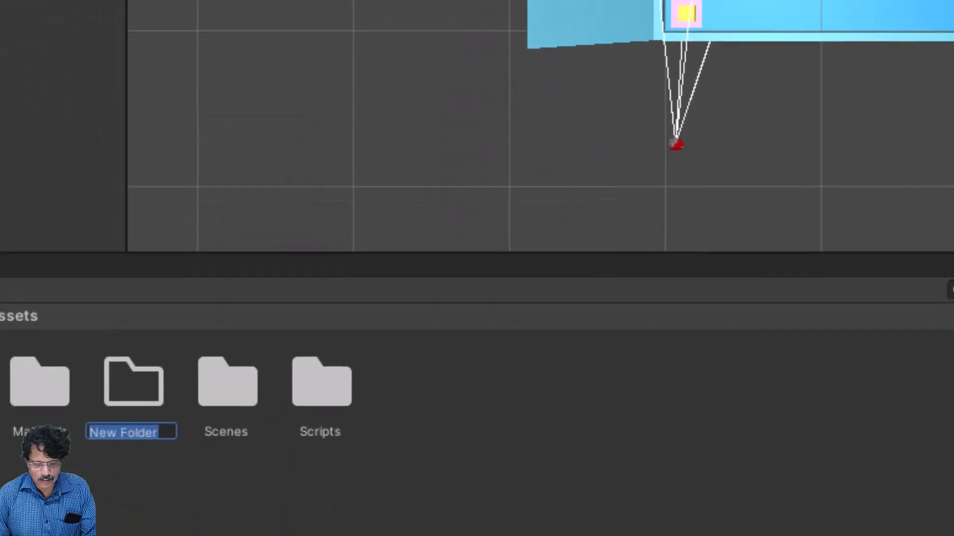
text(Prefabs)
key(Return)
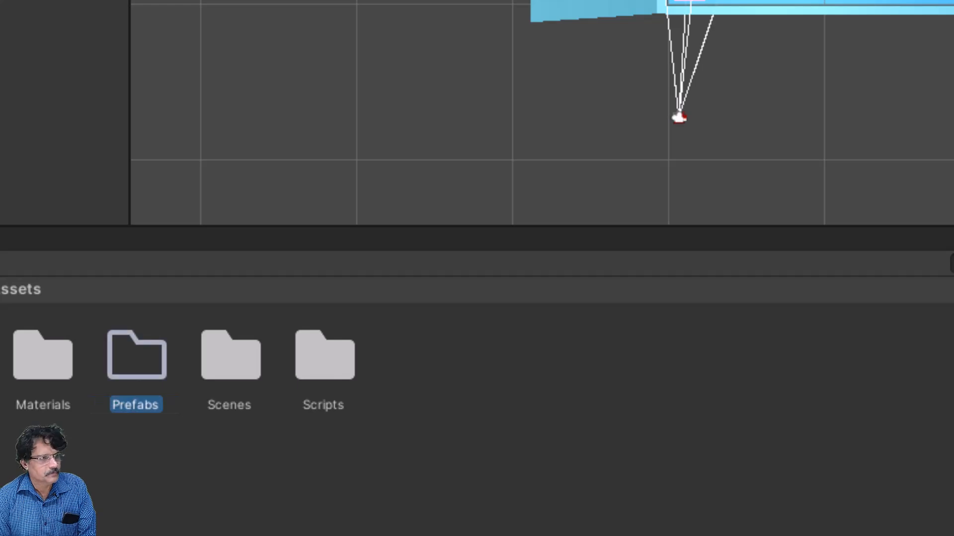
double_click(124, 392)
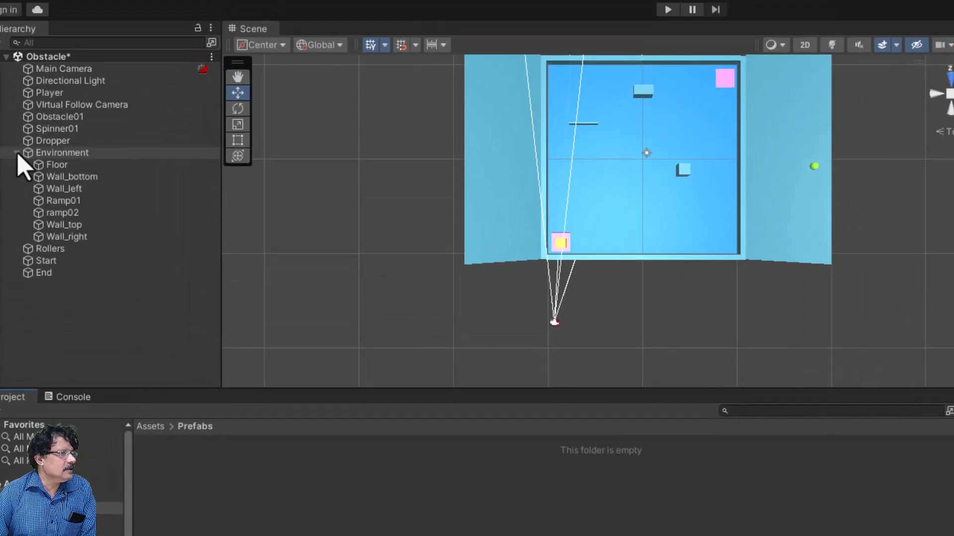
Step: Collapse the Environment group and turn the Player object into a prefab in the Prefabs folder
click(17, 153)
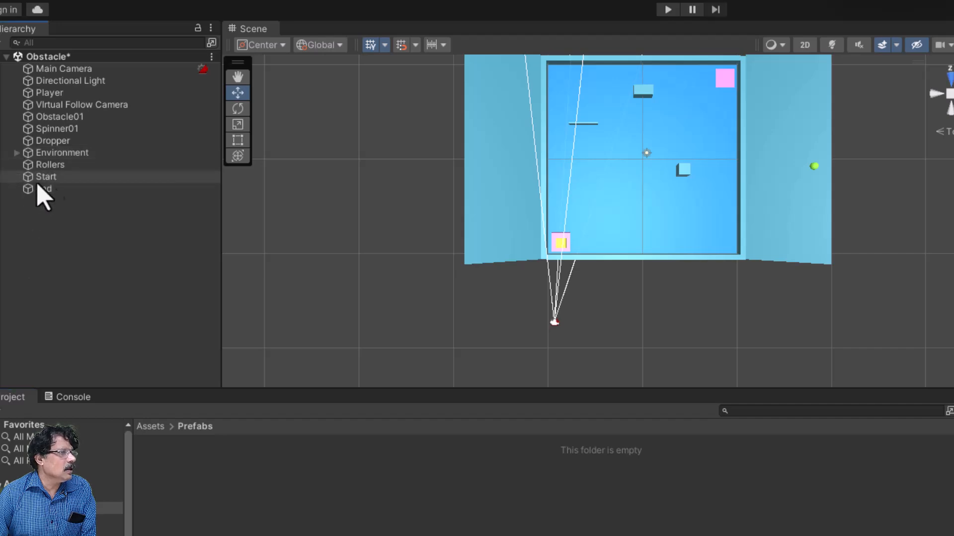
click(64, 94)
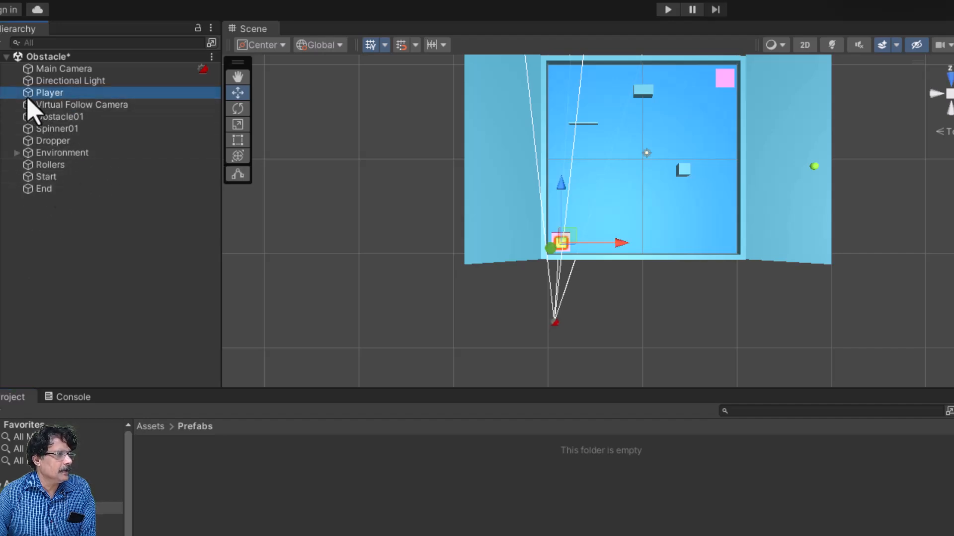
drag(91, 248, 185, 491)
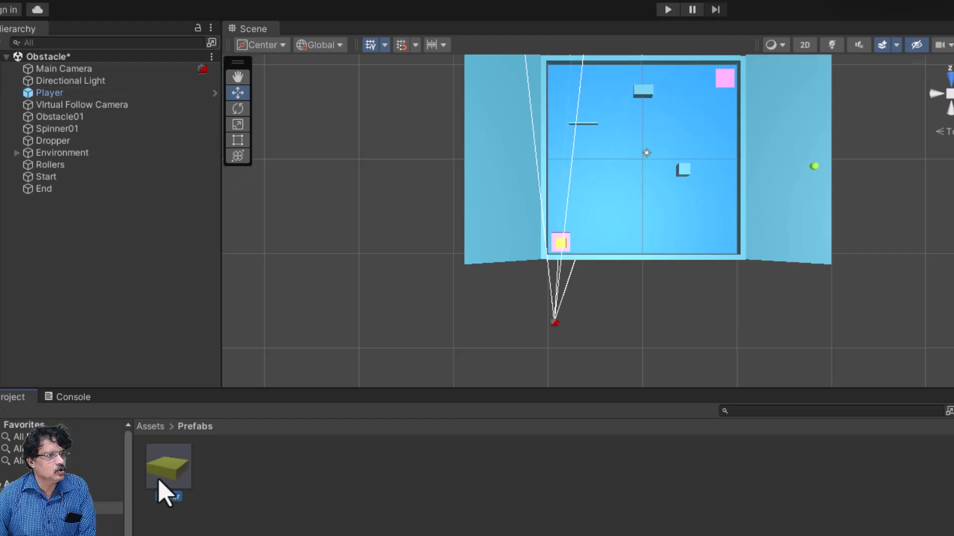
Step: Rename Obstacle01 as Obstacle and save it as a prefab in the Prefabs folder
click(76, 117)
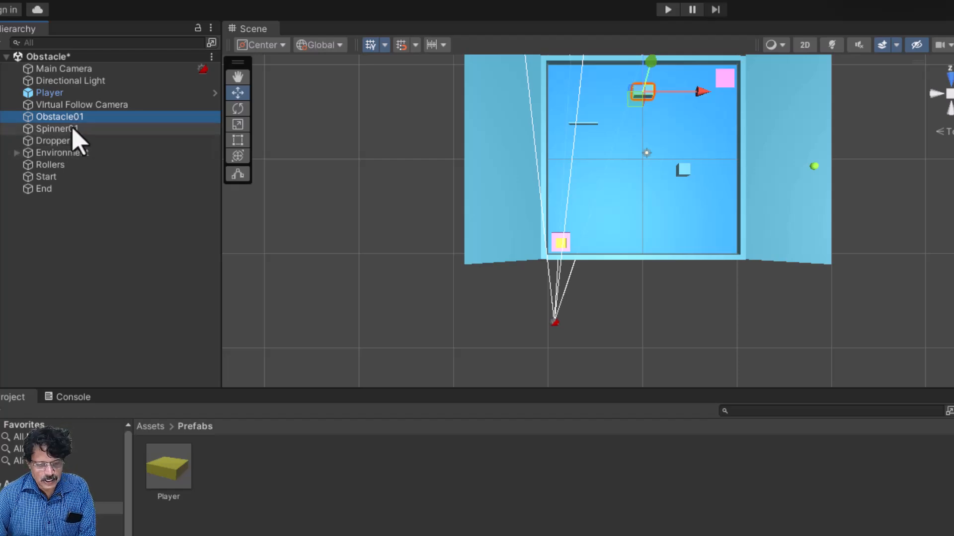
key(F2)
click(144, 183)
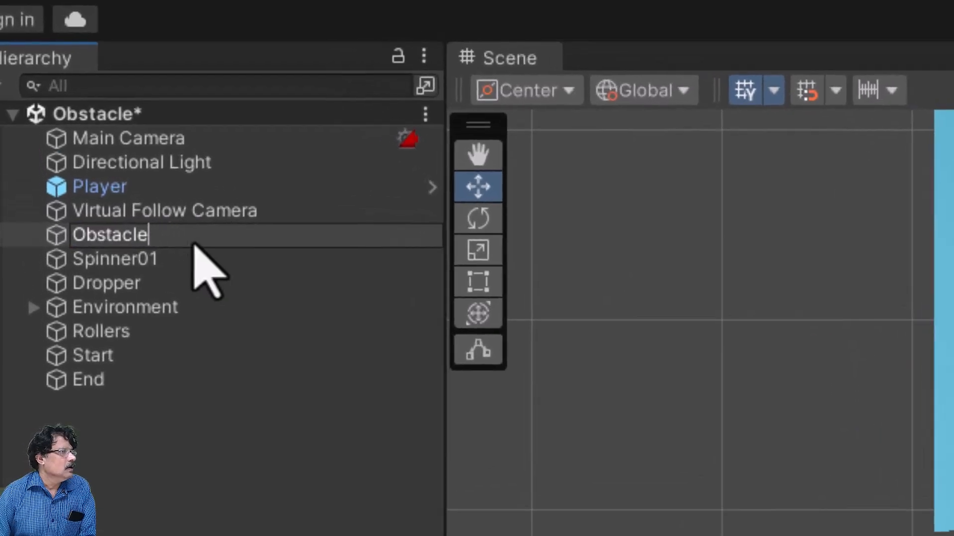
key(Return)
click(62, 234)
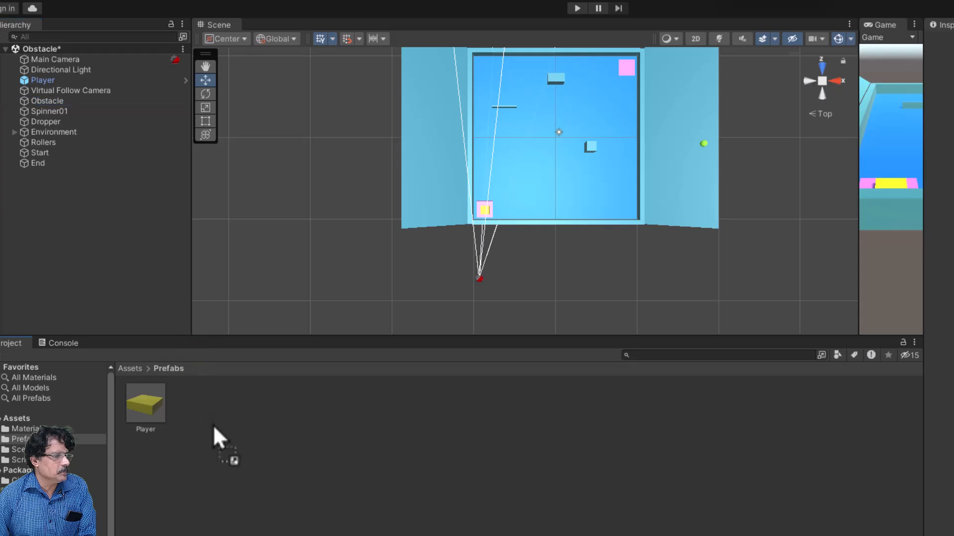
drag(213, 426, 211, 425)
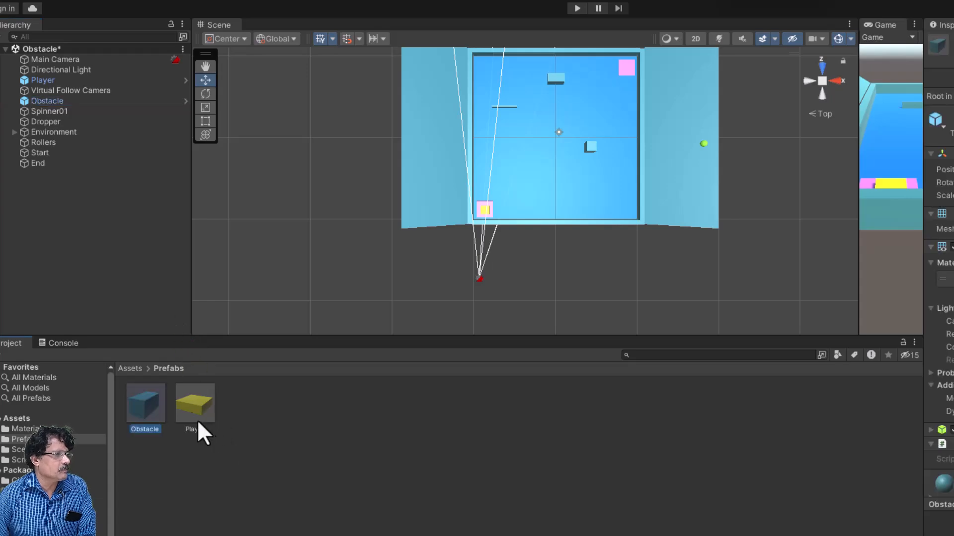
Step: Rename Spinner01 as Spinner and save it as a prefab in the Prefabs folder
click(55, 111)
click(55, 112)
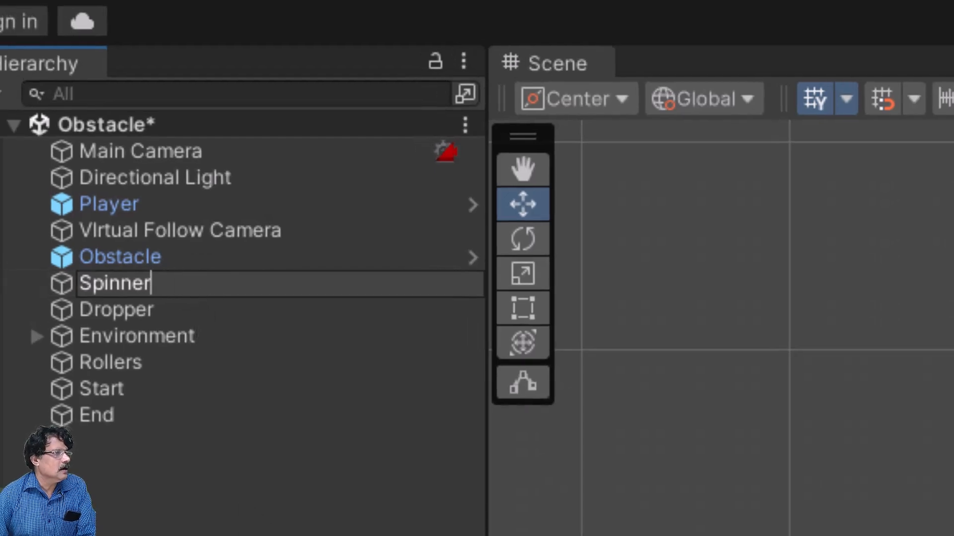
click(149, 522)
drag(66, 284, 319, 530)
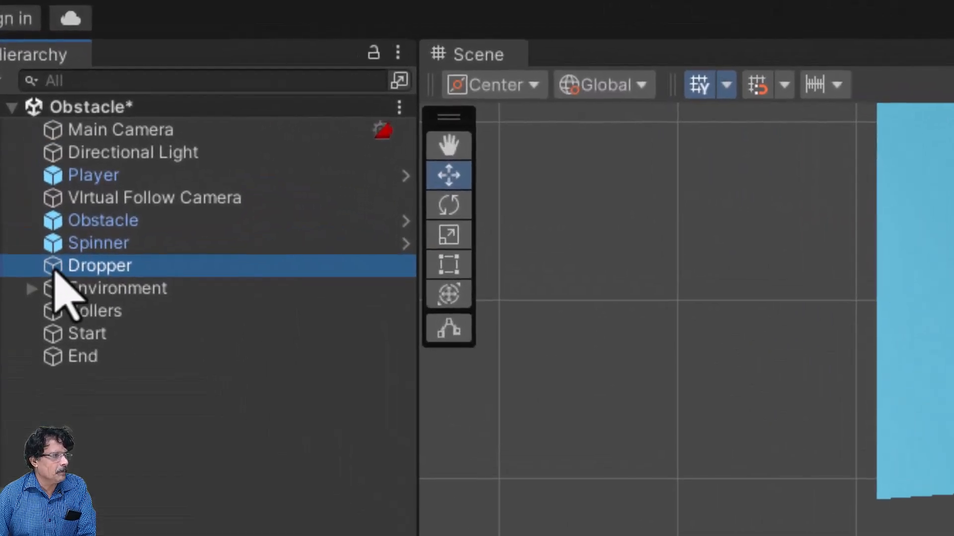
Step: Save the Dropper and Rollers objects as prefabs in the Prefabs folder
drag(55, 272, 315, 462)
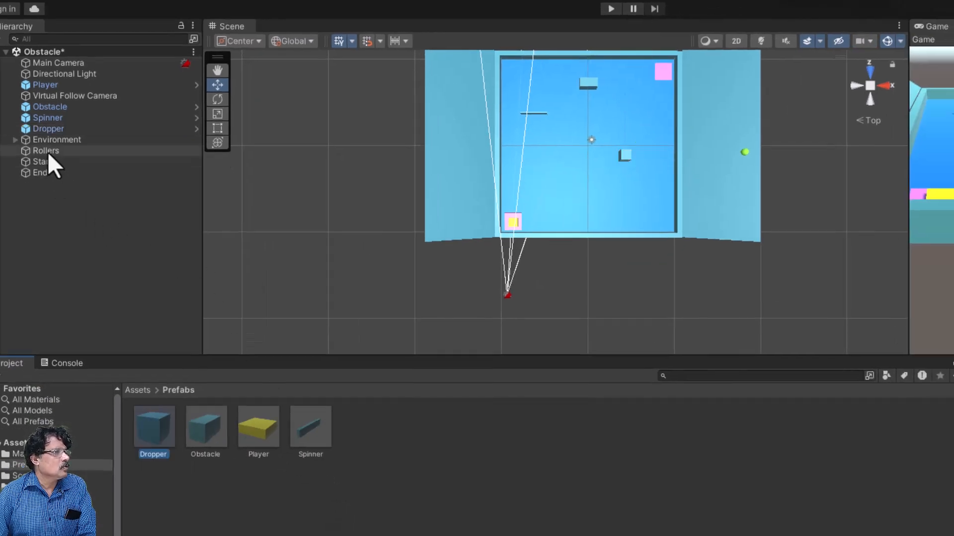
click(48, 152)
drag(28, 152, 365, 446)
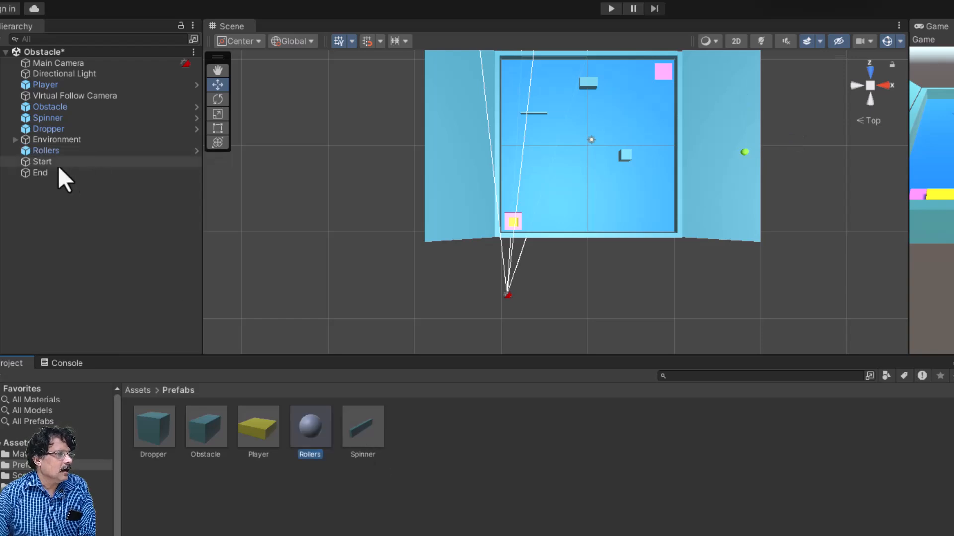
Step: Make the Start and End pads children of the Environment object, and collapse the group
shift+click(41, 173)
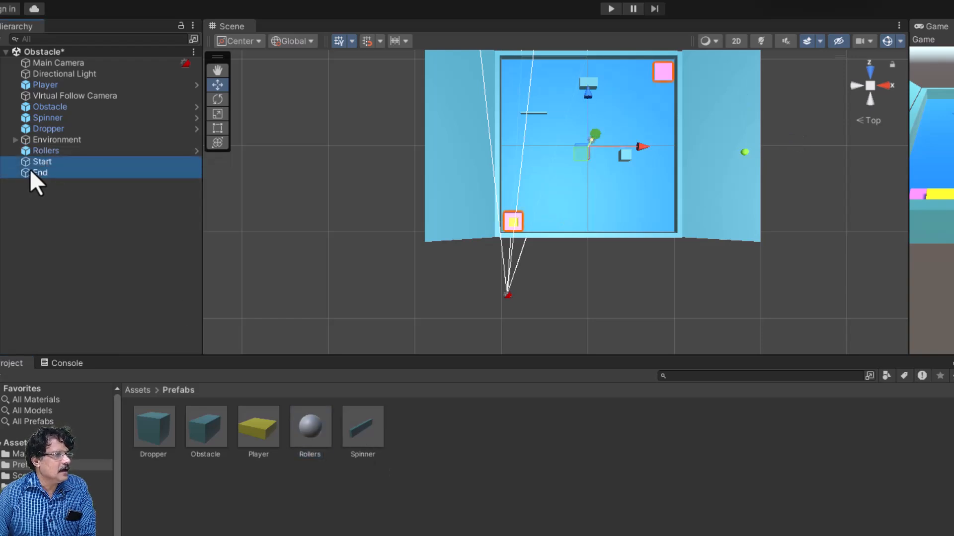
drag(30, 172, 67, 142)
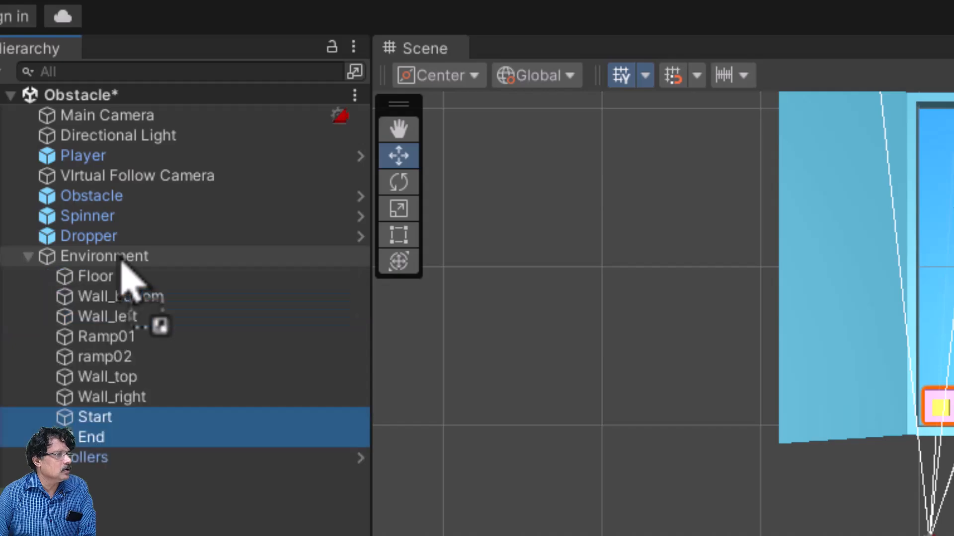
click(27, 257)
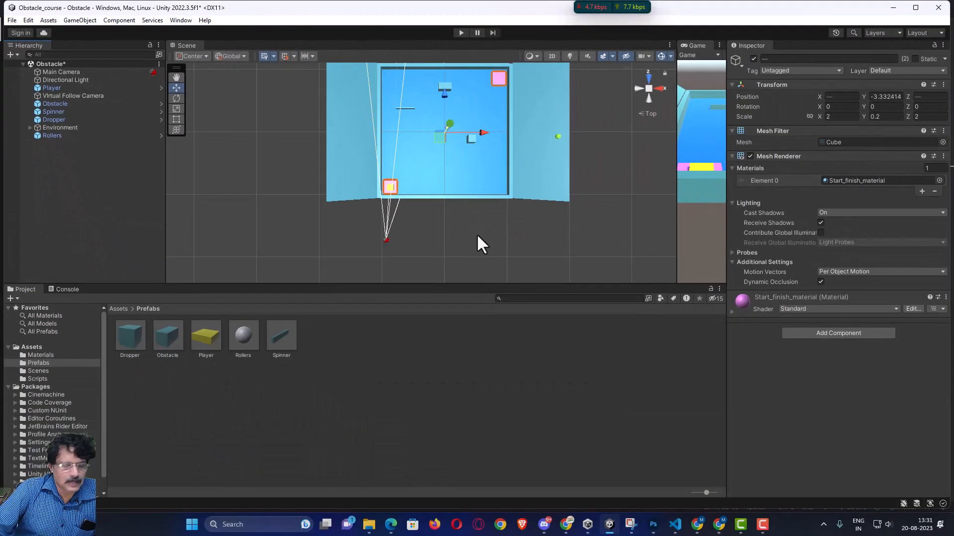
Step: Widen the Game view so that it takes most of the Scene view's width, and save the scene
alt+drag(465, 231, 475, 65)
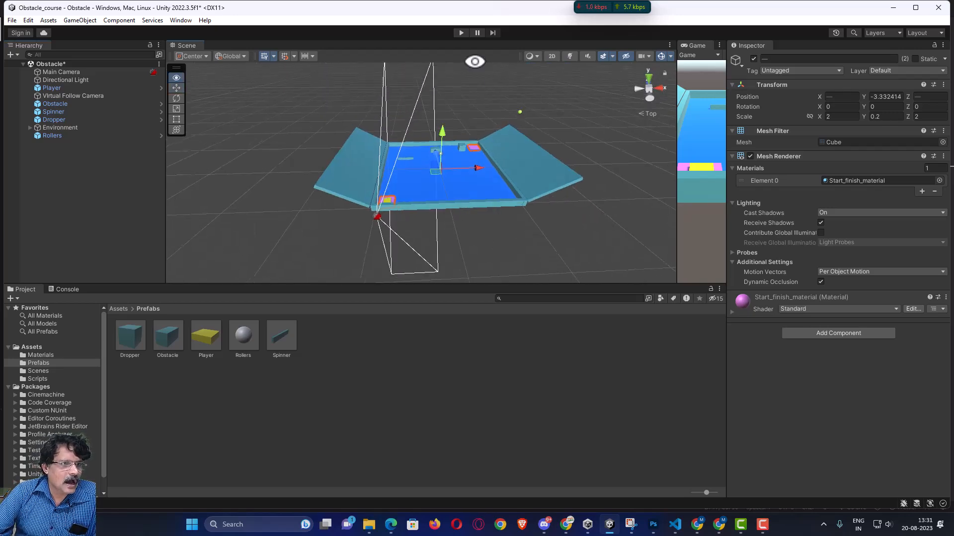
alt+drag(485, 180, 460, 178)
drag(683, 233, 293, 221)
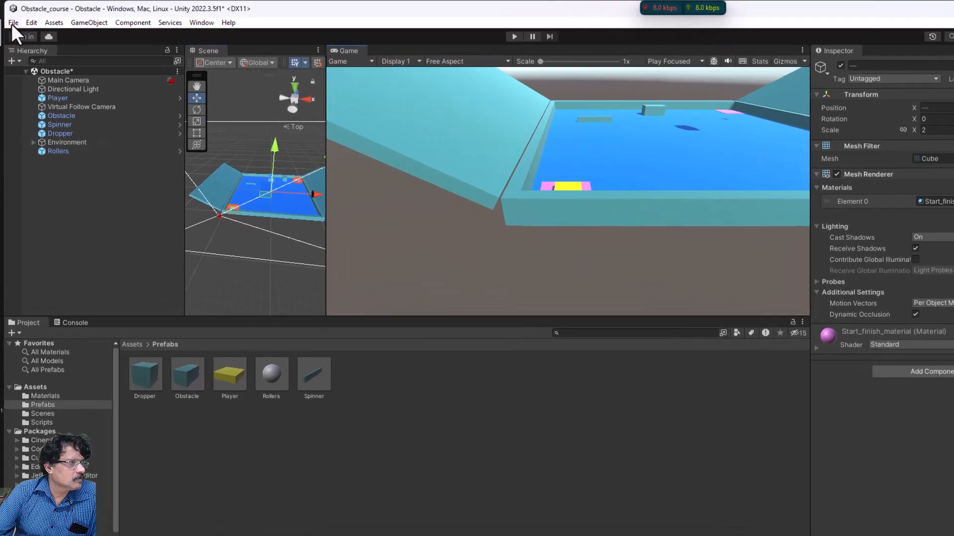
click(12, 23)
click(35, 79)
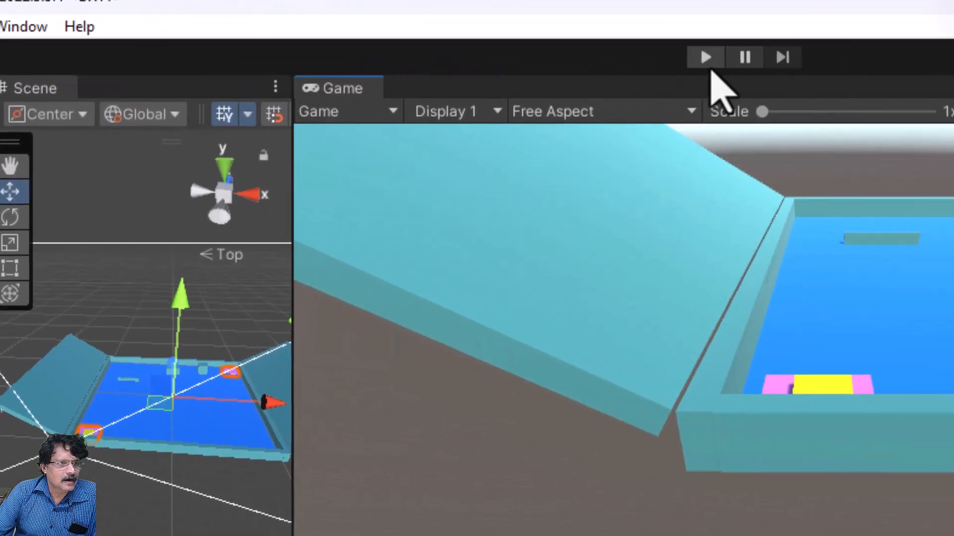
Step: Play the game and steer the Player from the Start pad past the obstacles onto the End pad
click(702, 55)
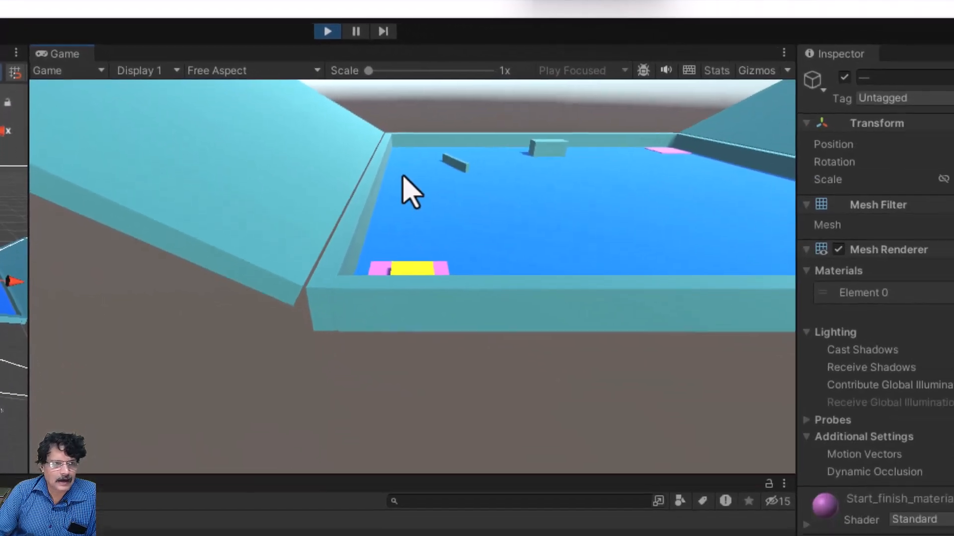
key(Up)
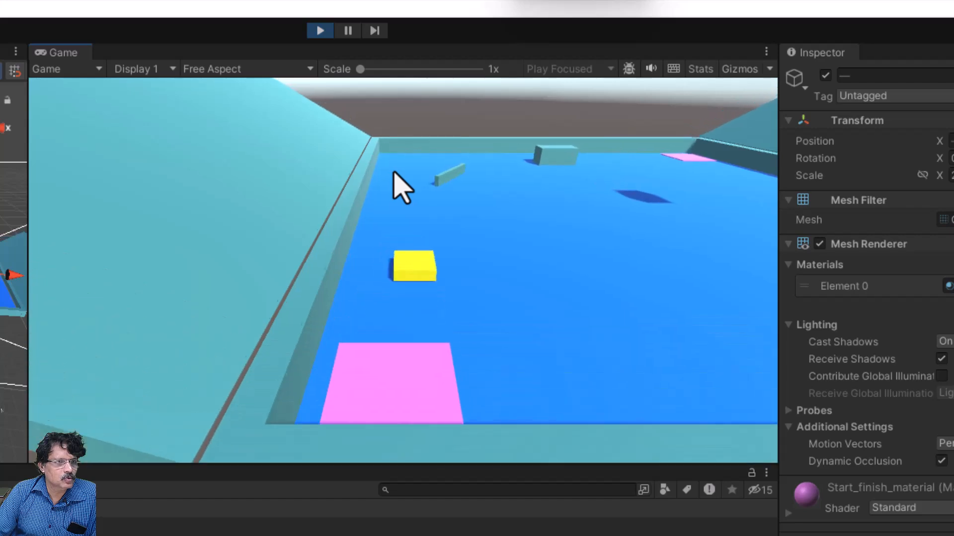
key(Right)
key(Down)
key(Up)
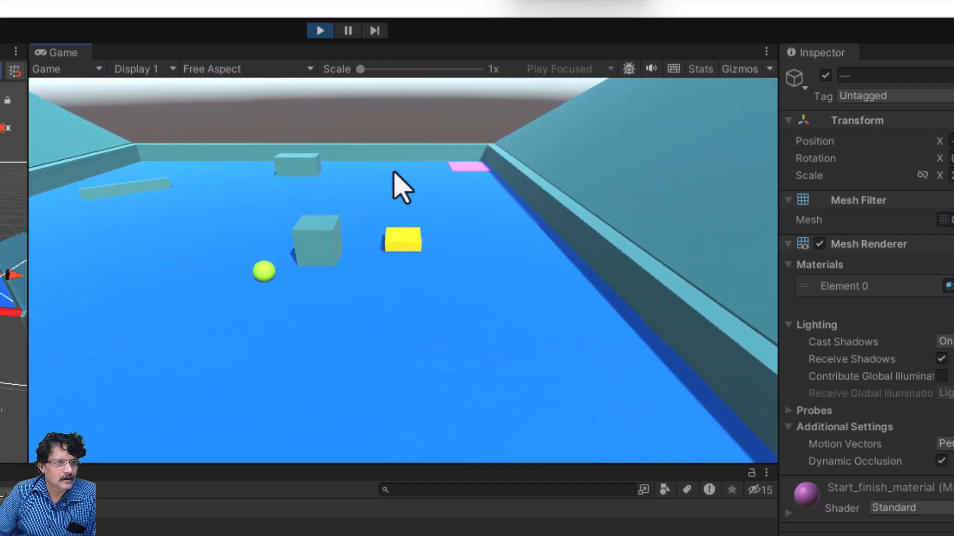
key(Up)
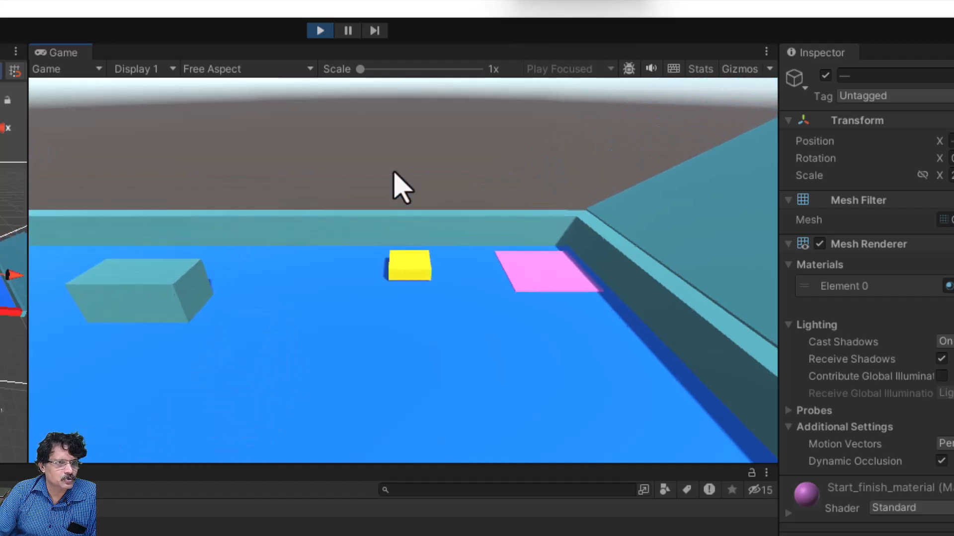
key(Right)
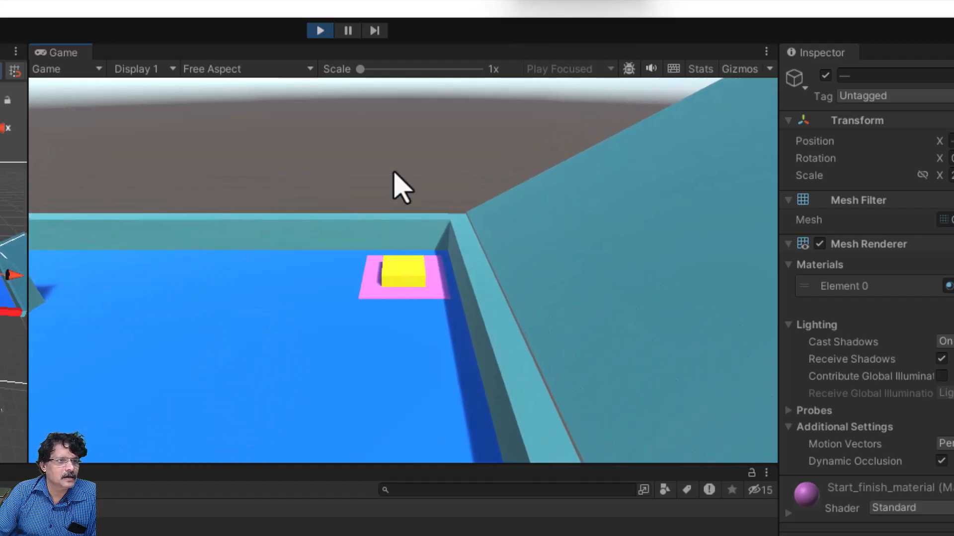
Step: Steer the Player back across the floor to the Start pad and stop the game
key(Left)
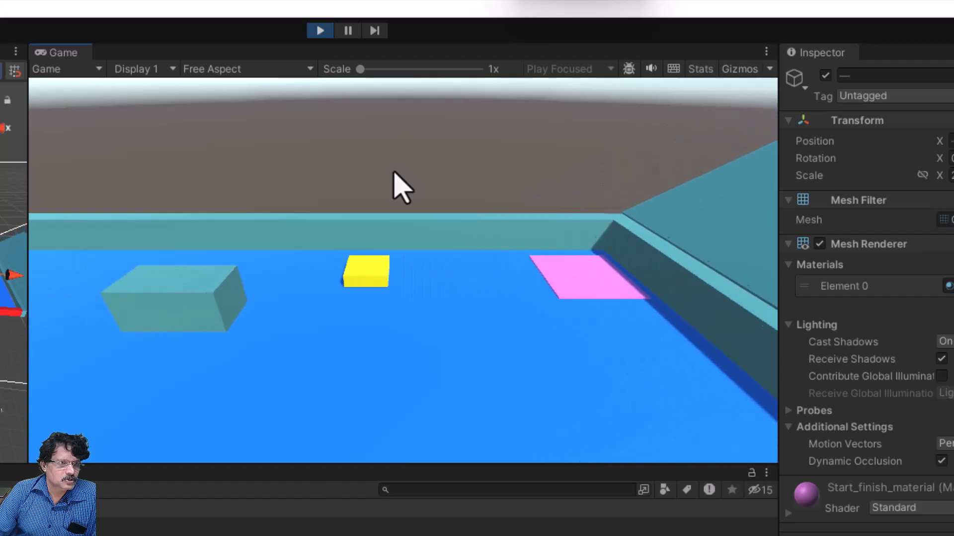
key(Left)
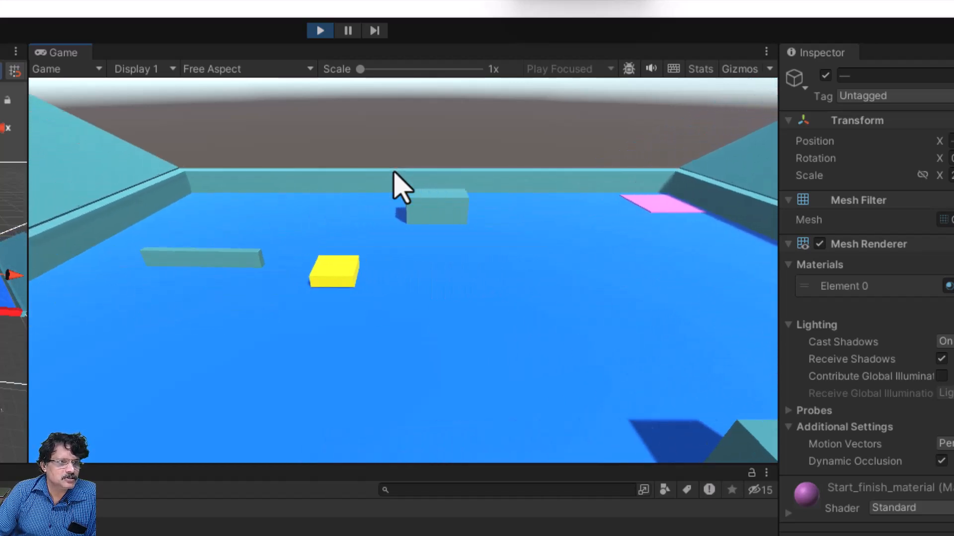
key(Down)
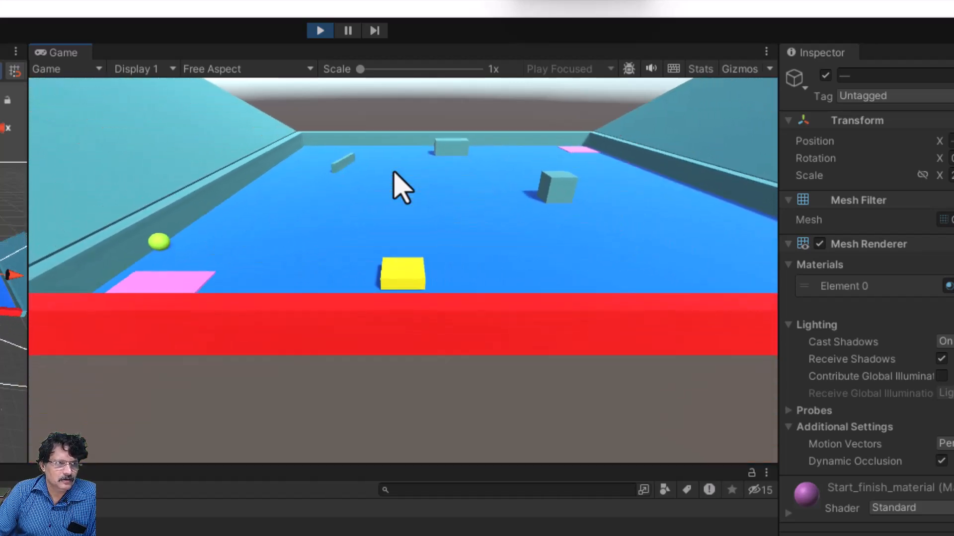
key(Left)
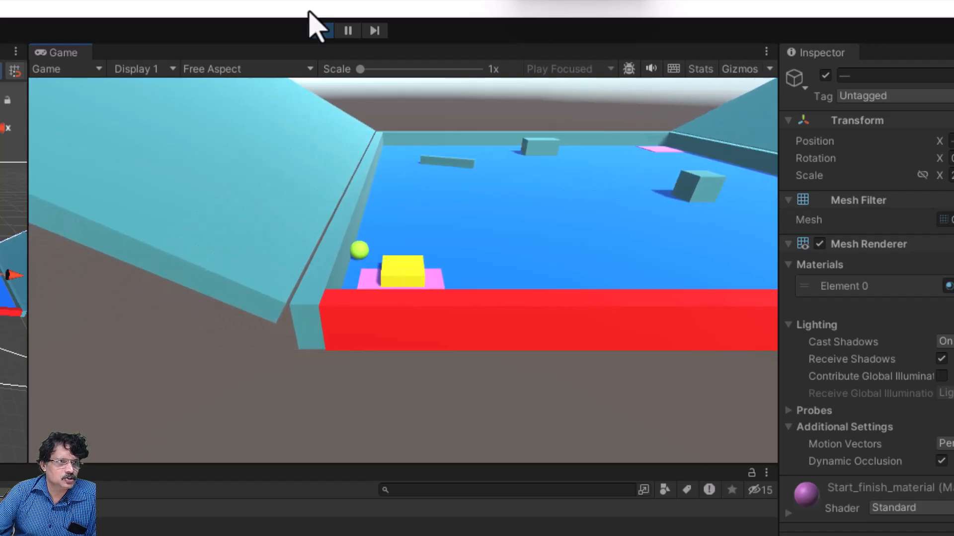
click(317, 31)
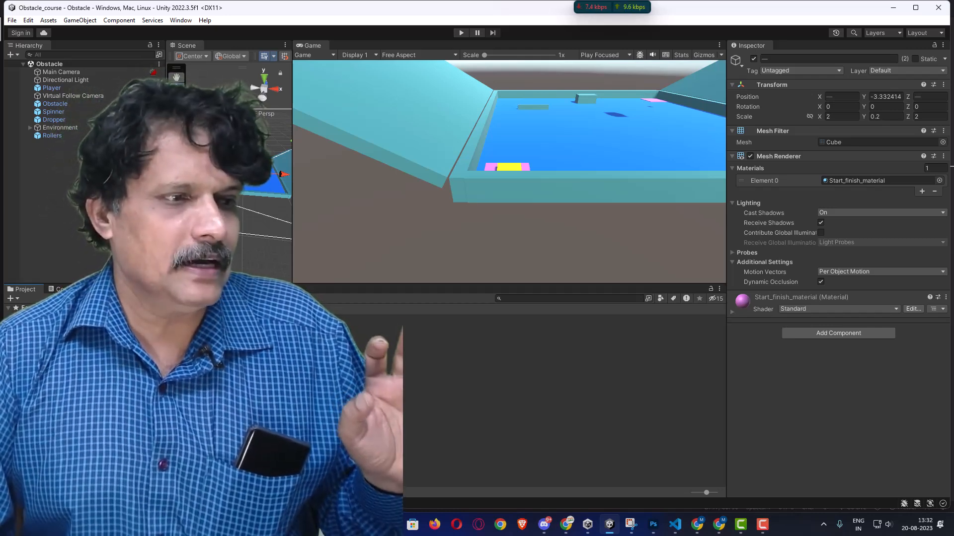
Step: Inspect the component settings of the Player and Rollers prefab assets
click(239, 342)
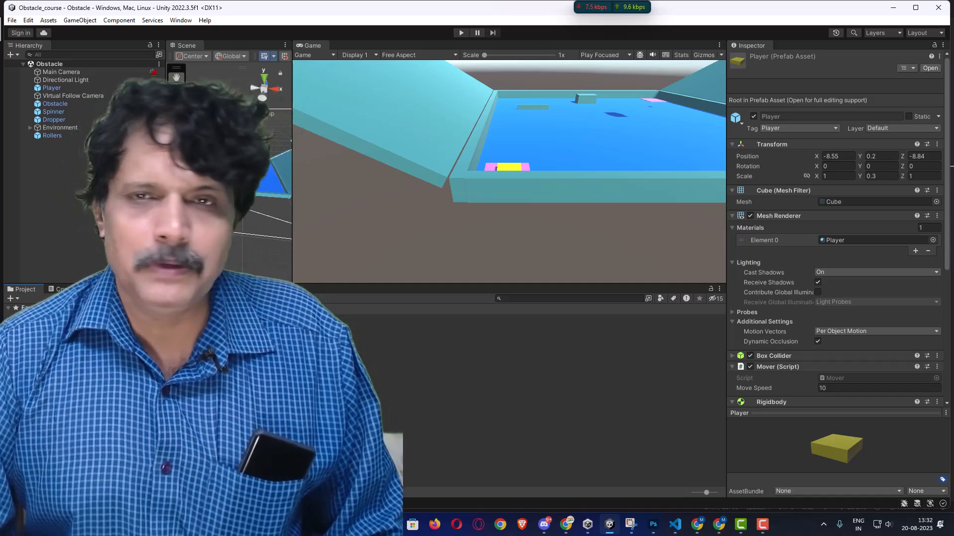
click(330, 343)
click(288, 343)
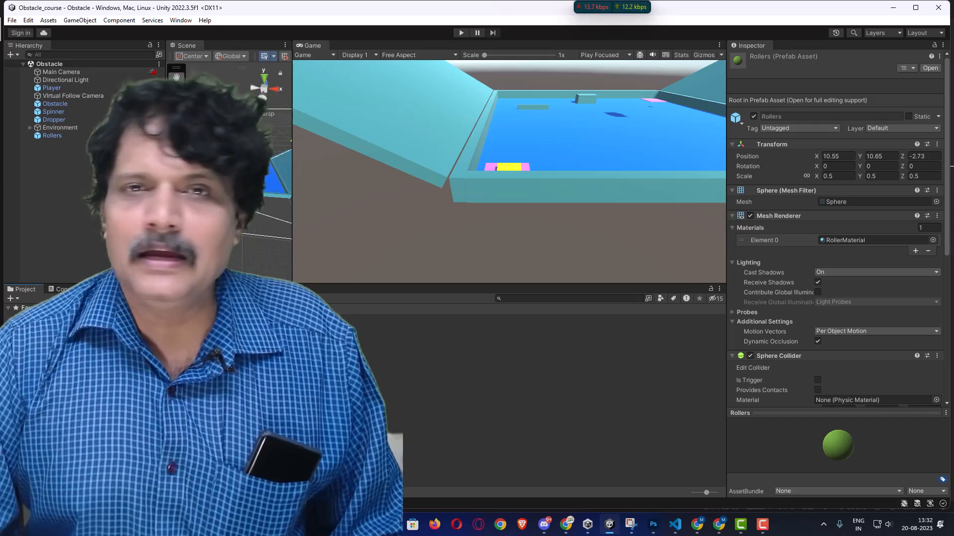